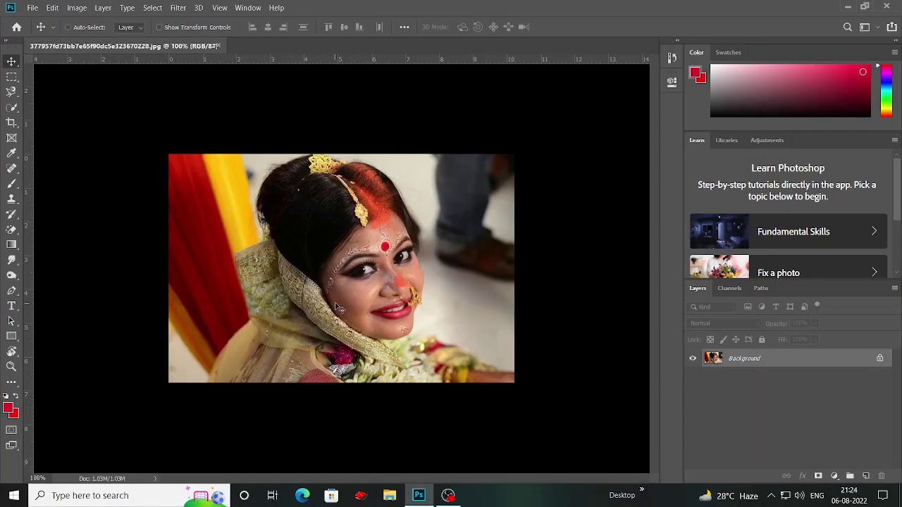
Duplicate the portrait's Background layer into a new Background copy layer
{"action": "key", "text": "ctrl+plus"}
{"action": "key", "text": "ctrl+minus"}
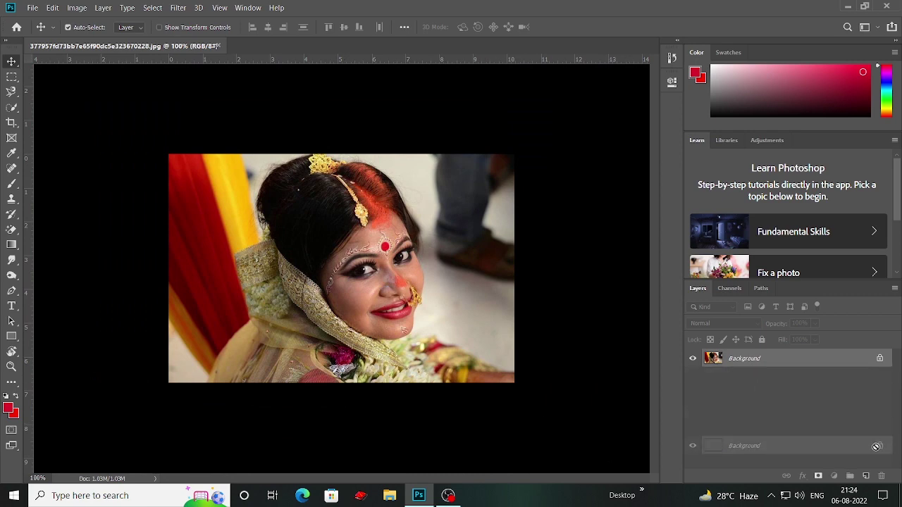
{"action": "left_click_drag", "start_coordinate": [804, 359], "coordinate": [867, 477]}
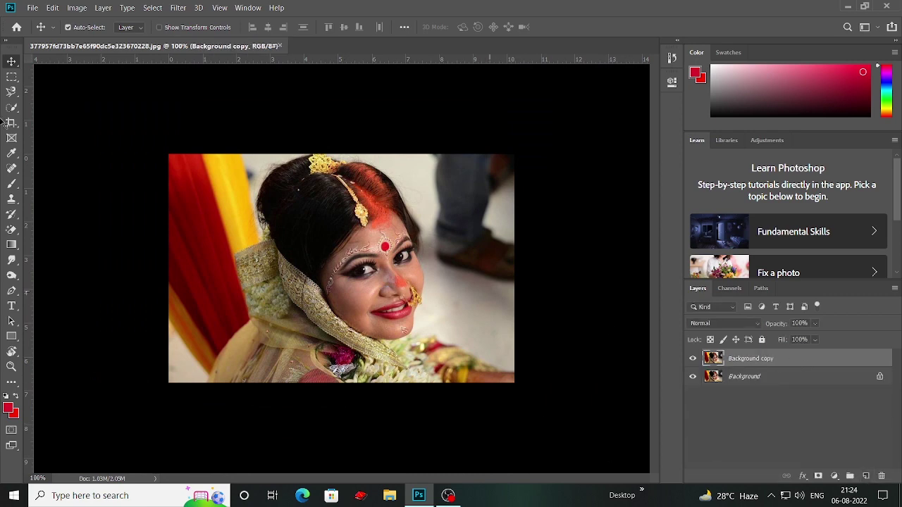
Resample the image to 300 Pixels/Inch in Image Size, giving 3067 × 2029 px
{"action": "left_click", "coordinate": [71, 10]}
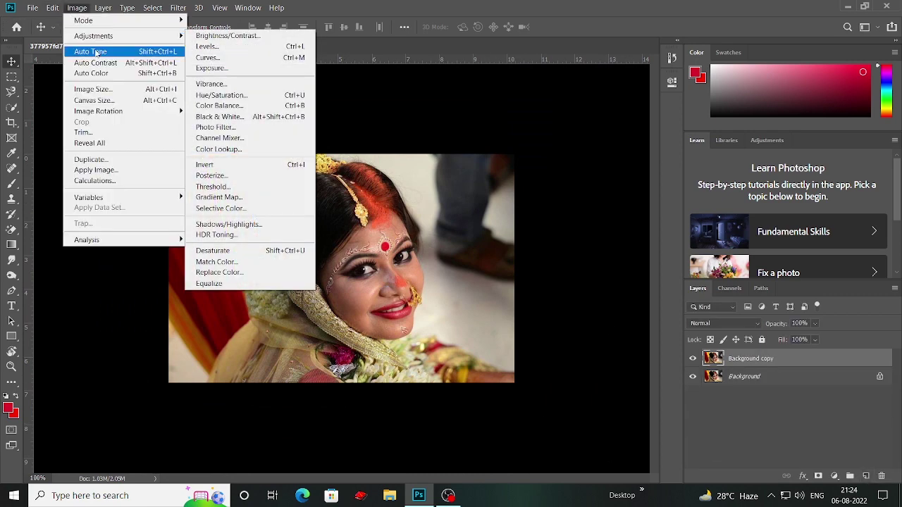
{"action": "left_click", "coordinate": [99, 90]}
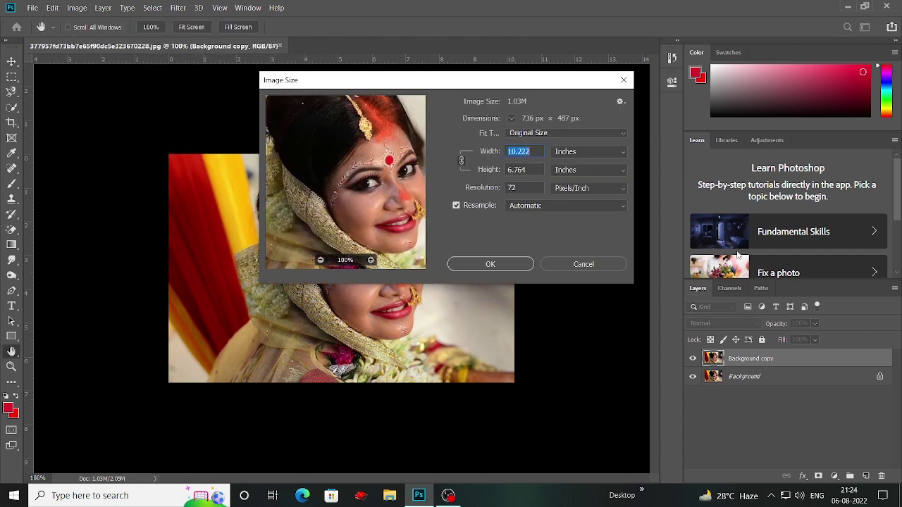
{"action": "key", "text": "Tab"}
{"action": "key", "text": "Tab"}
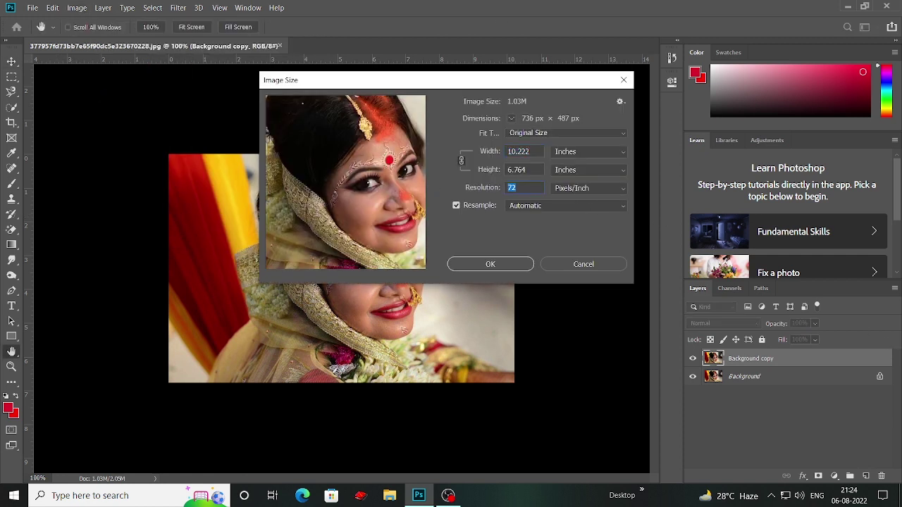
{"action": "type", "text": "300"}
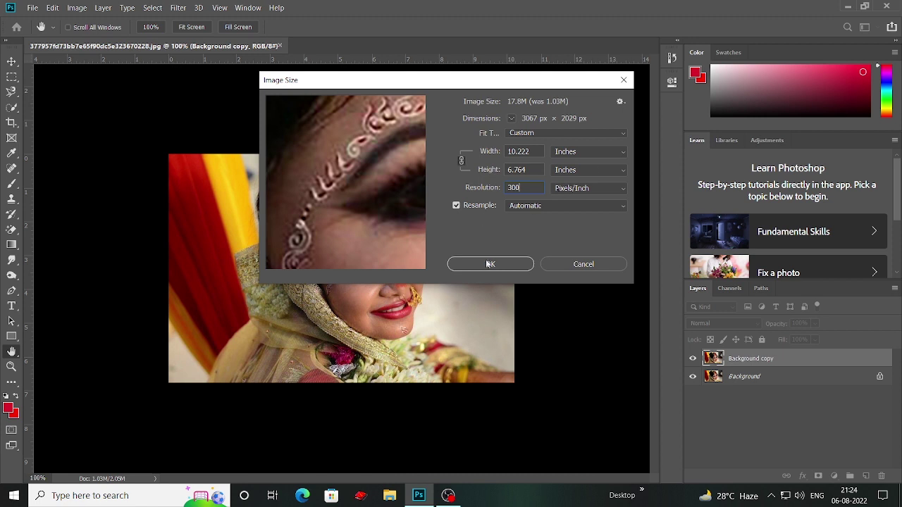
{"action": "left_click", "coordinate": [486, 264]}
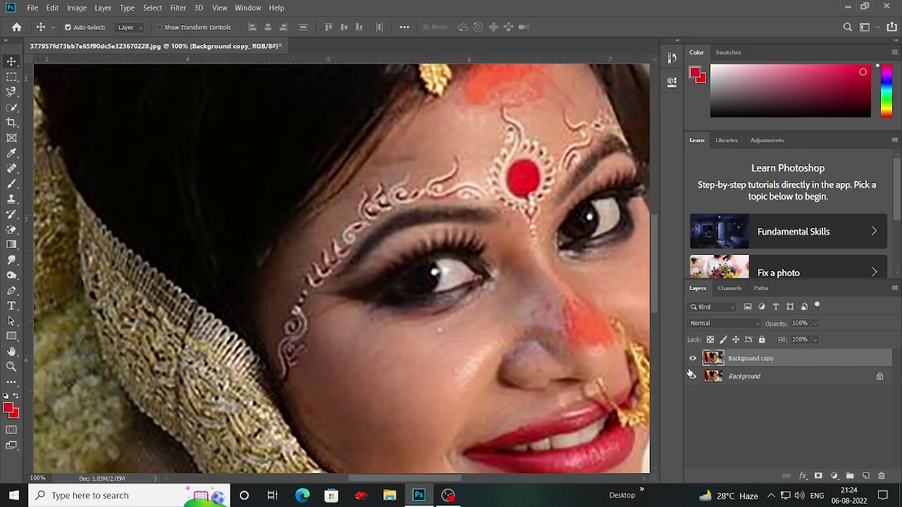
{"action": "key", "text": "ctrl+minus"}
{"action": "key", "text": "ctrl+minus"}
{"action": "key", "text": "ctrl+minus"}
{"action": "key", "text": "ctrl+minus"}
{"action": "key", "text": "ctrl+minus"}
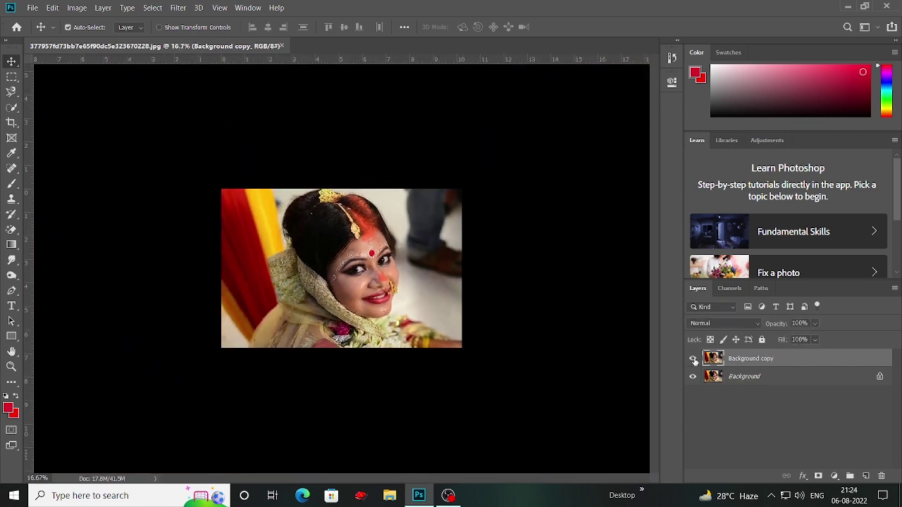
{"action": "key", "text": "ctrl"}
{"action": "key", "text": "ctrl+plus"}
{"action": "key", "text": "ctrl+plus"}
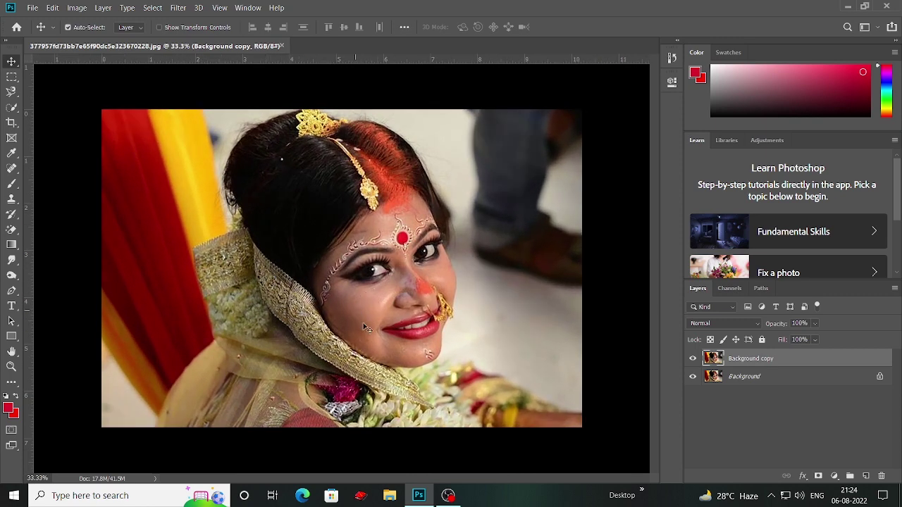
{"action": "key", "text": "ctrl+plus"}
{"action": "key", "text": "ctrl+plus"}
{"action": "key", "text": "ctrl+plus"}
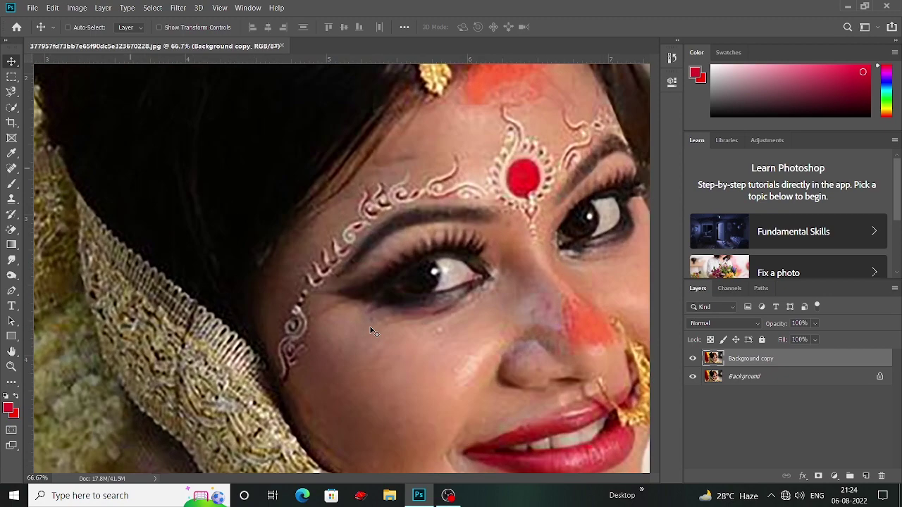
{"action": "left_click_drag", "start_coordinate": [473, 286], "coordinate": [457, 187]}
{"action": "mouse_move", "coordinate": [402, 377]}
{"action": "left_mouse_down"}
{"action": "mouse_move", "coordinate": [377, 256]}
{"action": "mouse_move", "coordinate": [374, 286]}
{"action": "left_mouse_up"}
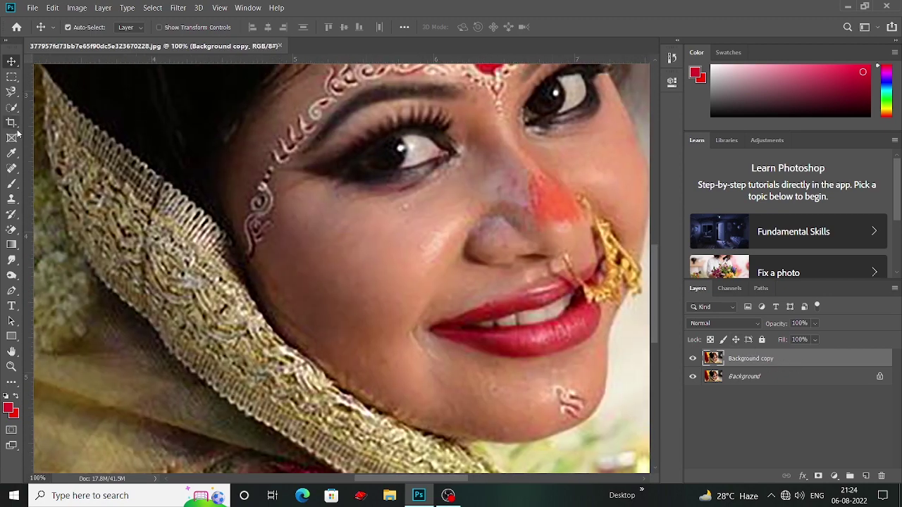
Heal the cheek blemishes with a 30-pixel content-aware Spot Healing Brush, then return to Move
{"action": "left_click", "coordinate": [11, 168]}
{"action": "right_click", "coordinate": [12, 168]}
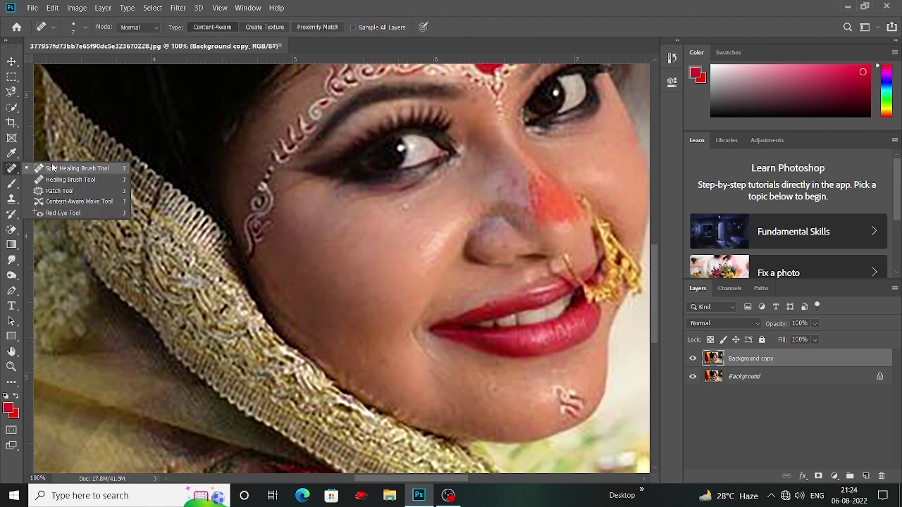
{"action": "left_click", "coordinate": [64, 168]}
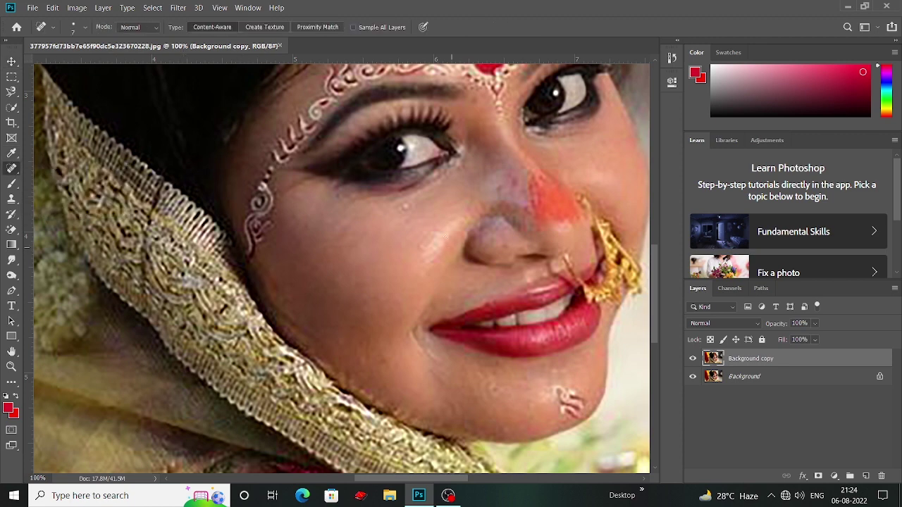
{"action": "key", "text": "bracketright"}
{"action": "key", "text": "bracketright"}
{"action": "key", "text": "bracketright"}
{"action": "left_click_drag", "start_coordinate": [405, 208], "coordinate": [329, 271]}
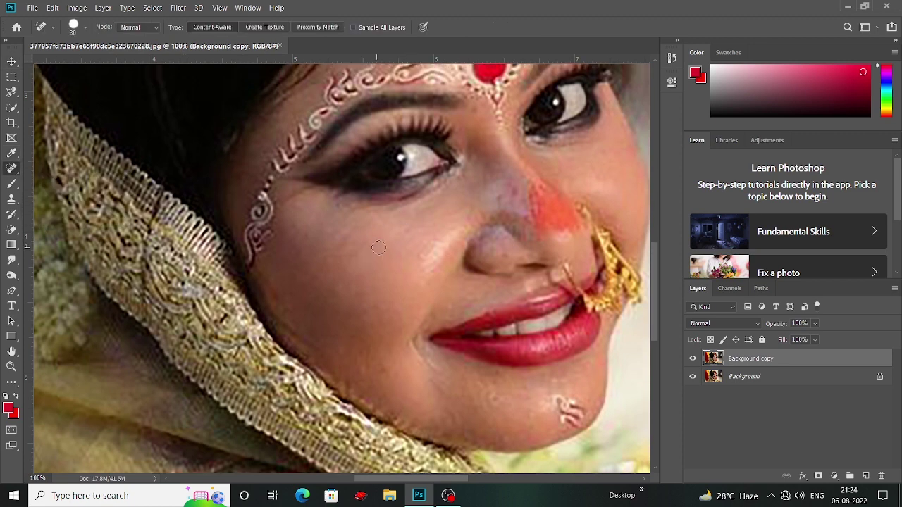
{"action": "scroll", "coordinate": [329, 270], "scroll_direction": "down", "scroll_amount": 1}
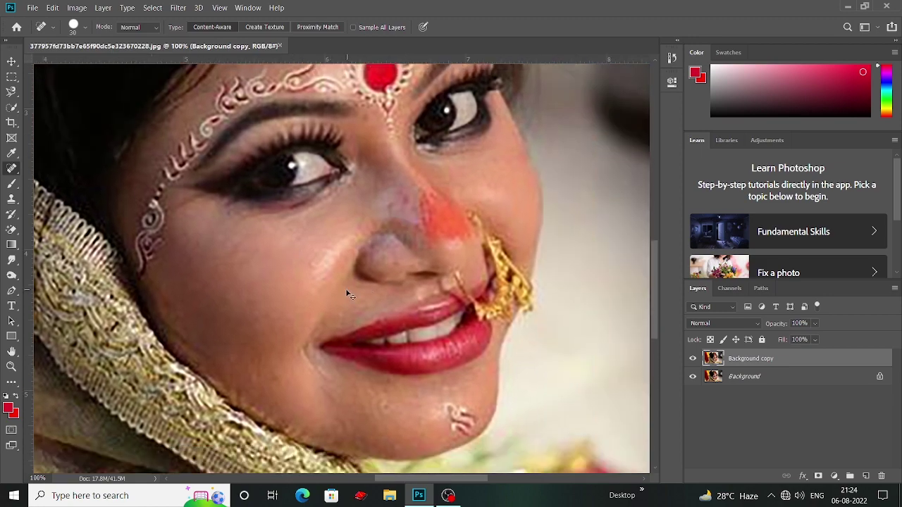
{"action": "key", "text": "ctrl+minus"}
{"action": "key", "text": "ctrl+minus"}
{"action": "key", "text": "ctrl+minus"}
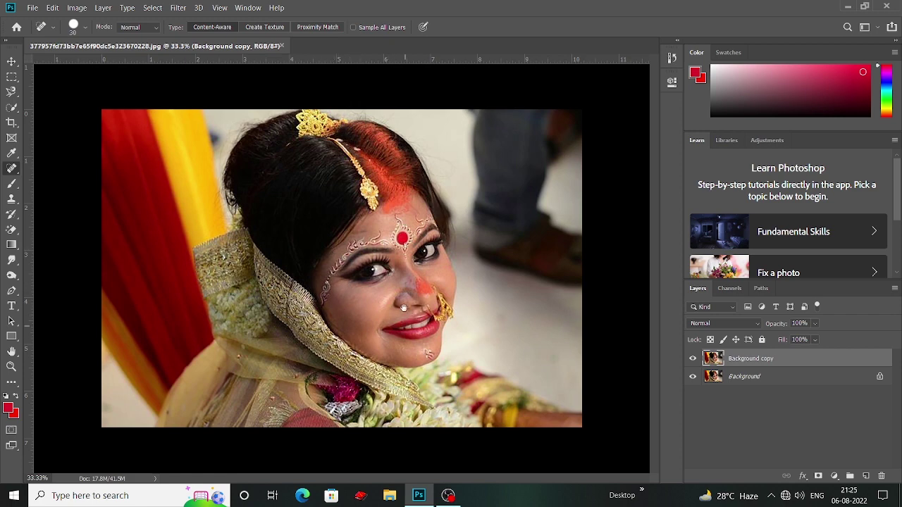
{"action": "left_click", "coordinate": [11, 61]}
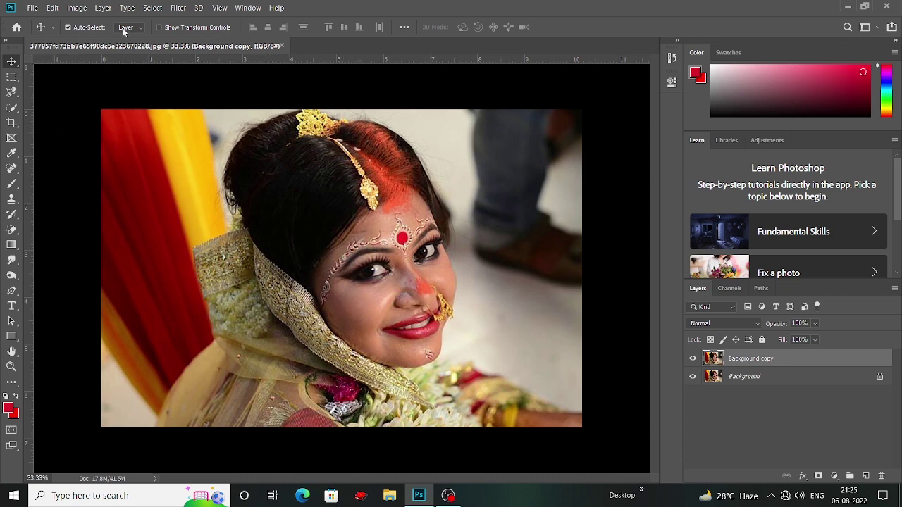
Apply a Brightness/Contrast adjustment of Brightness 3 and Contrast 22
{"action": "left_click", "coordinate": [77, 8]}
{"action": "mouse_move", "coordinate": [93, 36]}
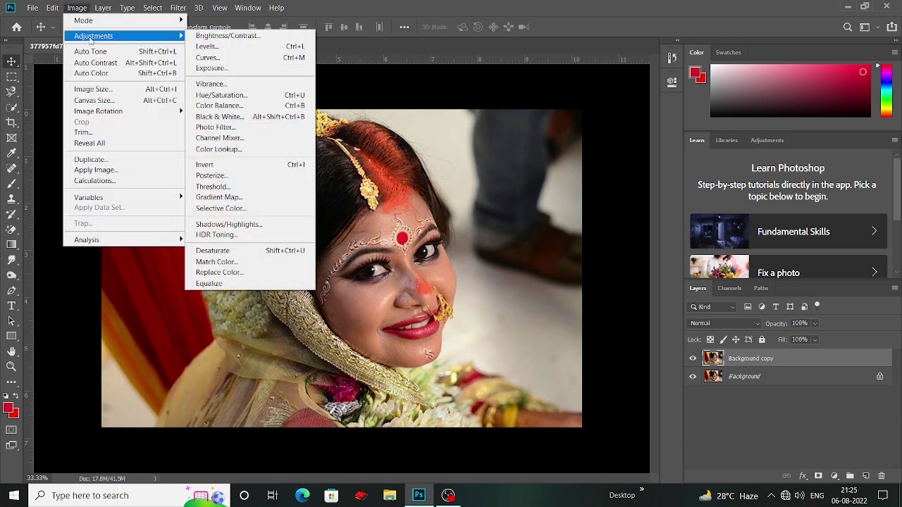
{"action": "left_click", "coordinate": [227, 36]}
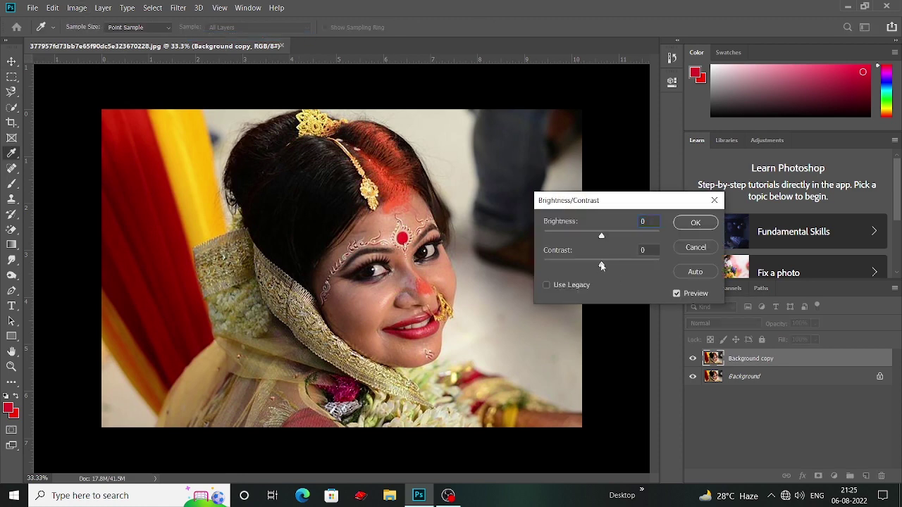
{"action": "mouse_move", "coordinate": [602, 265]}
{"action": "left_mouse_down"}
{"action": "mouse_move", "coordinate": [617, 265]}
{"action": "mouse_move", "coordinate": [604, 238]}
{"action": "left_mouse_up"}
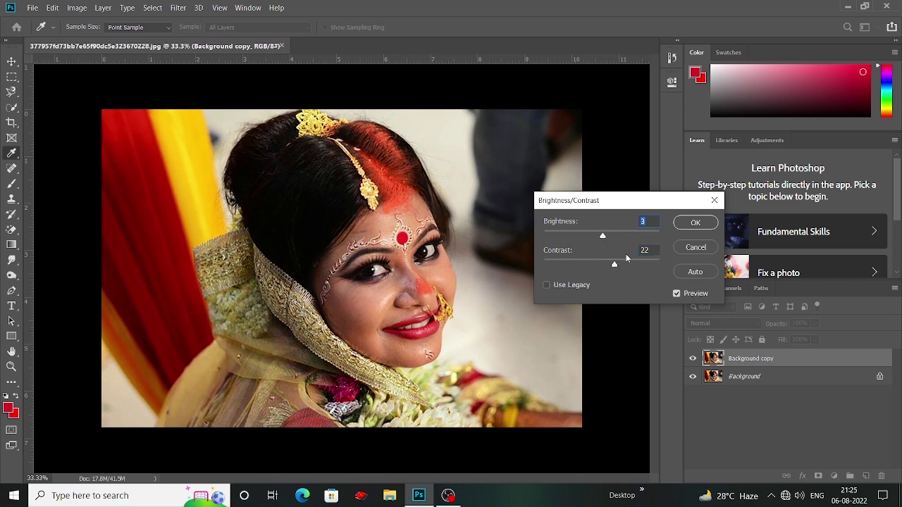
{"action": "left_click", "coordinate": [695, 222]}
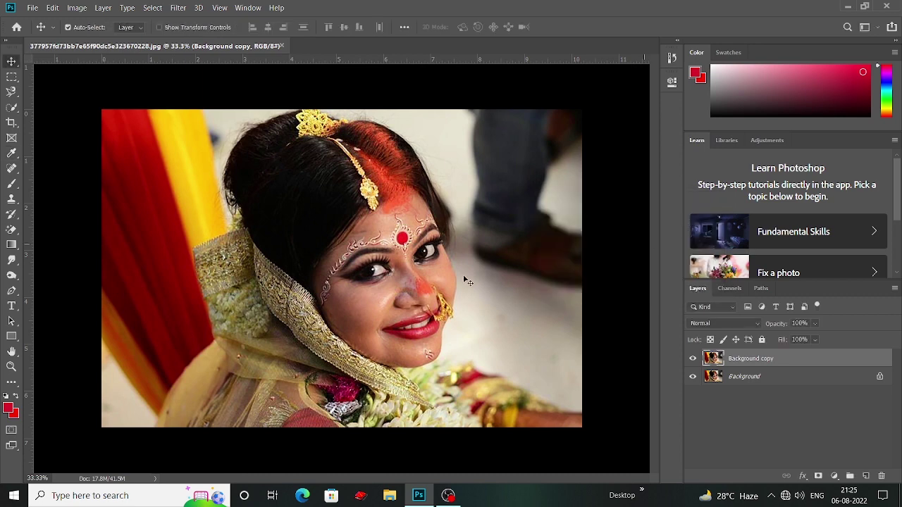
{"action": "left_click", "coordinate": [77, 8]}
{"action": "mouse_move", "coordinate": [93, 36]}
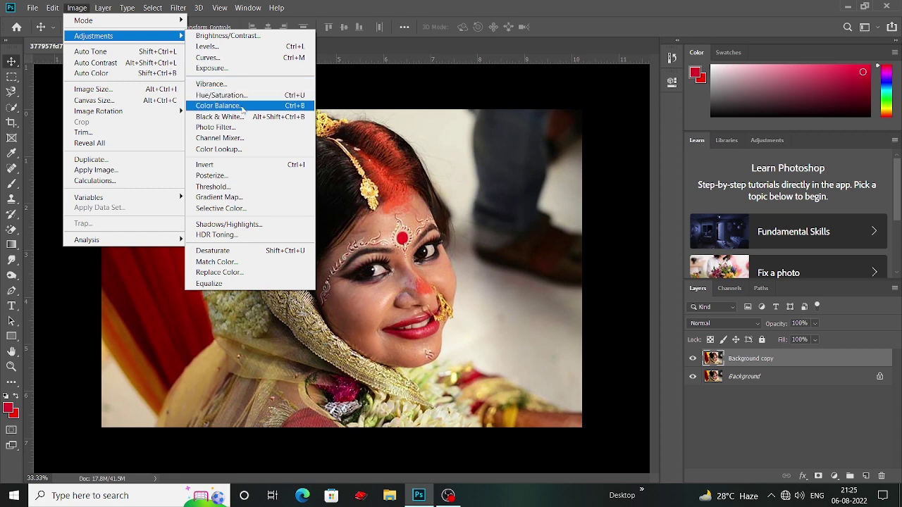
Set the midtone Color Balance levels to -6, 0, -6, toward cyan and yellow
{"action": "left_click", "coordinate": [220, 106]}
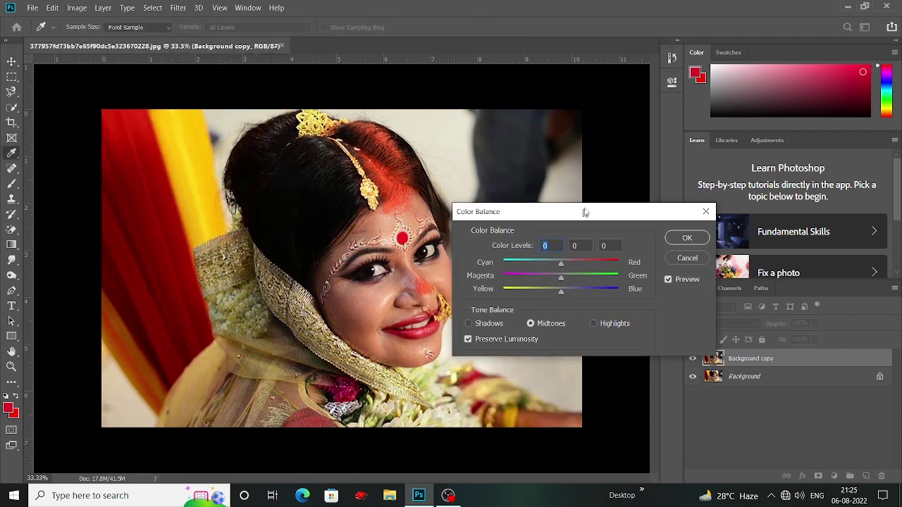
{"action": "left_click_drag", "start_coordinate": [564, 318], "coordinate": [625, 181]}
{"action": "left_click_drag", "start_coordinate": [603, 230], "coordinate": [599, 231]}
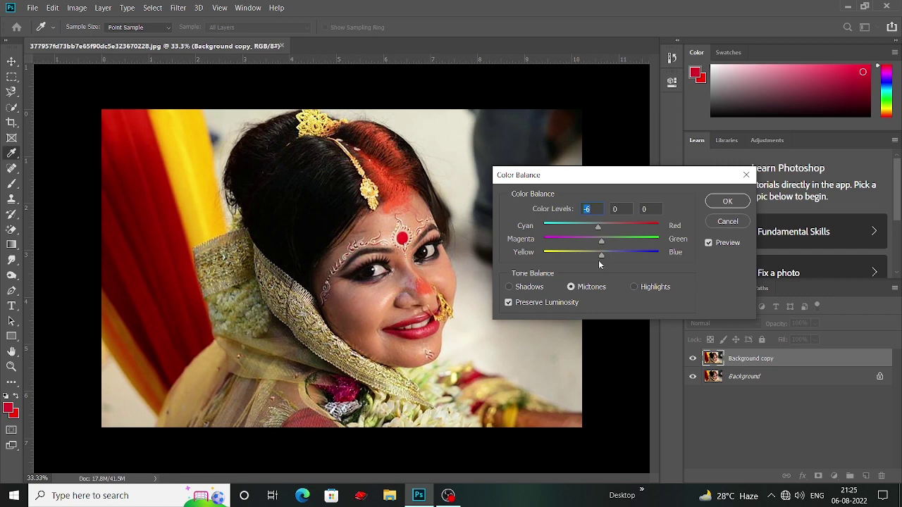
{"action": "left_click_drag", "start_coordinate": [601, 256], "coordinate": [600, 256]}
Confirm the -6, 0, -6 Color Balance adjustment
{"action": "left_click", "coordinate": [728, 202]}
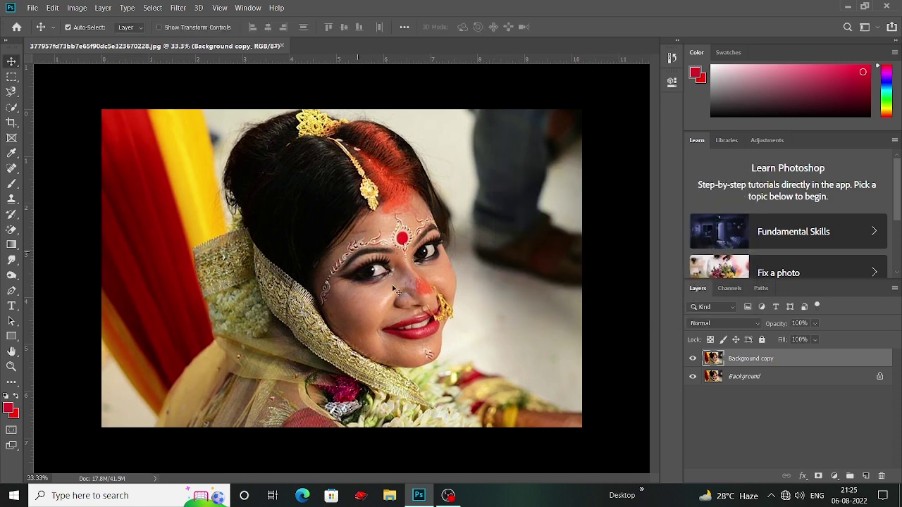
{"action": "left_click", "coordinate": [177, 7]}
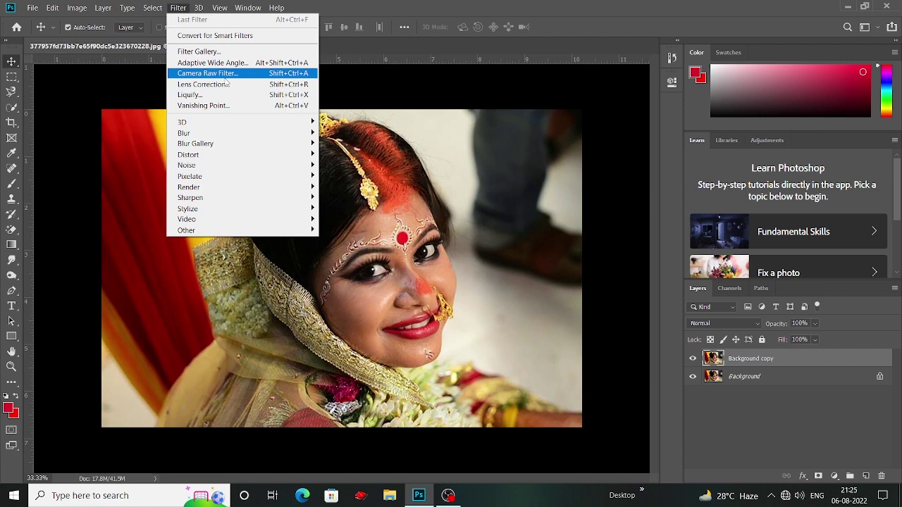
{"action": "left_click", "coordinate": [384, 99]}
Duplicate Background copy as Background copy 2 and launch the Camera Raw Filter on it
{"action": "left_click_drag", "start_coordinate": [809, 363], "coordinate": [866, 476]}
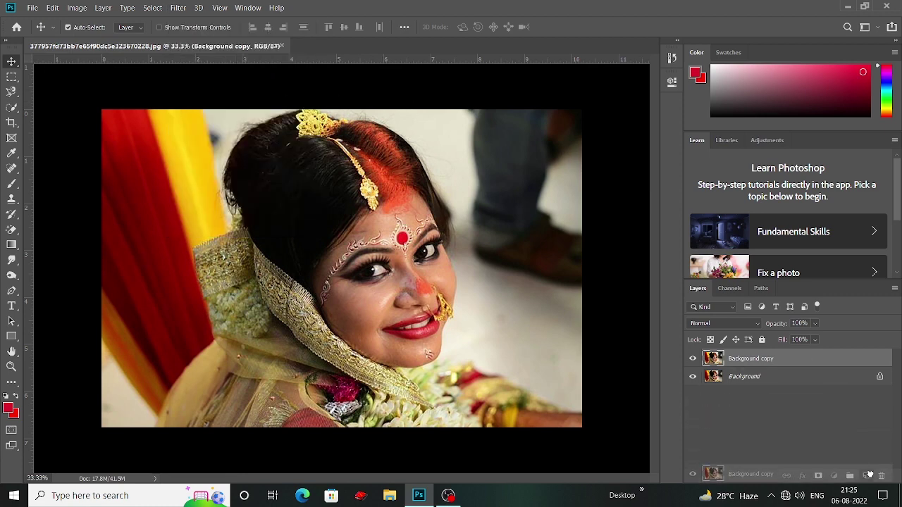
{"action": "left_click", "coordinate": [178, 8]}
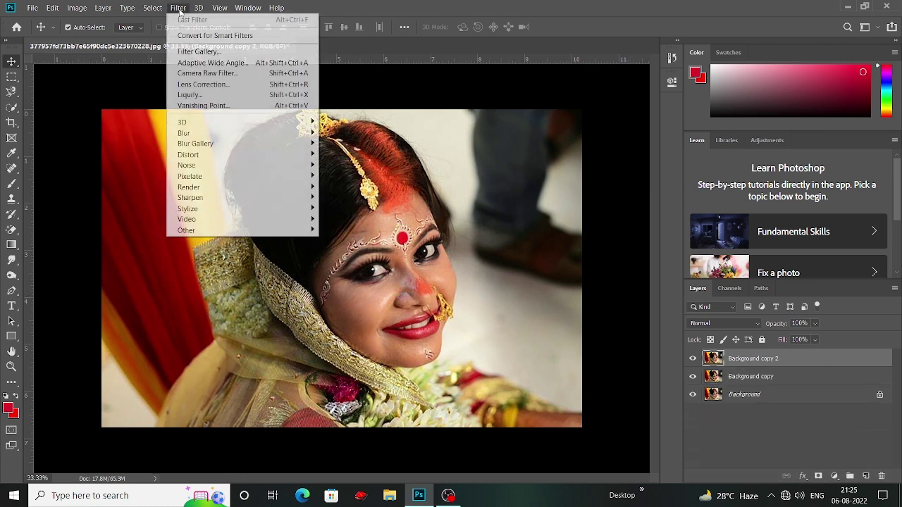
{"action": "left_click", "coordinate": [206, 74]}
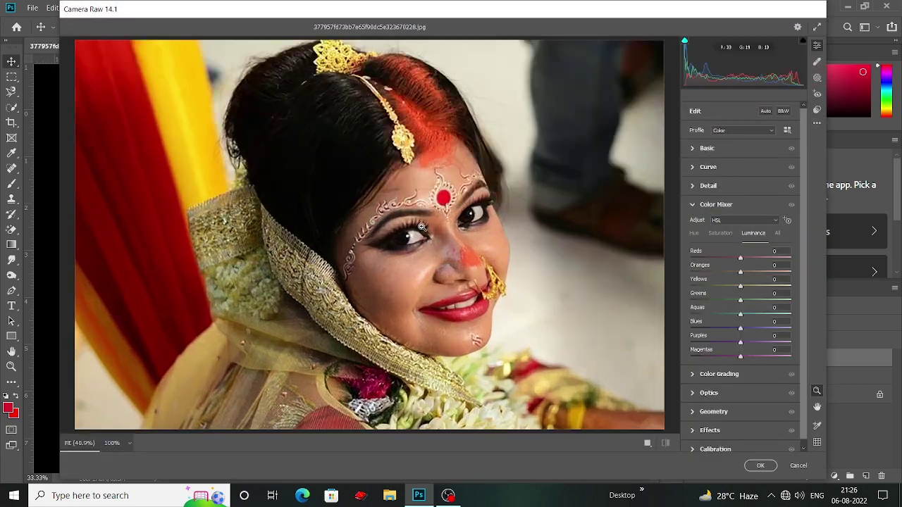
In Camera Raw Basic, set Contrast +22, Highlights +9, Shadows +10, Whites +11, Blacks +7
{"action": "left_click", "coordinate": [404, 253]}
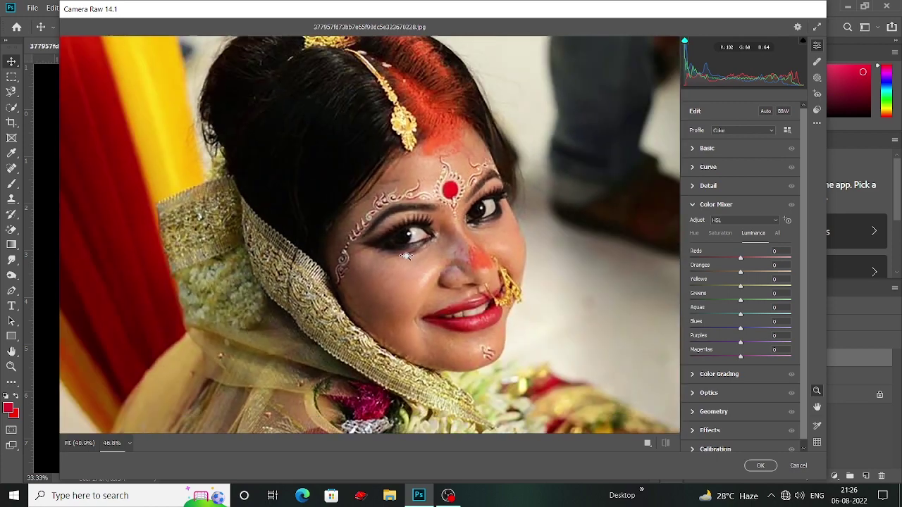
{"action": "left_click", "coordinate": [694, 149]}
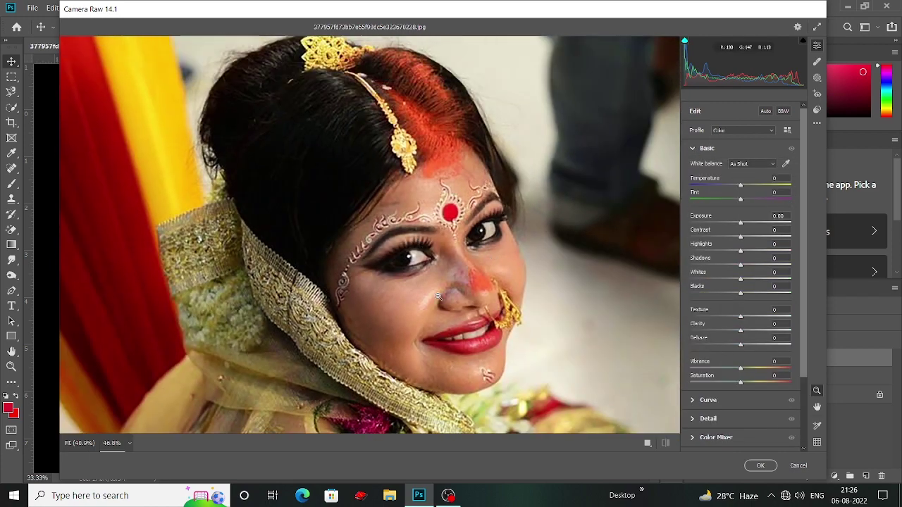
{"action": "left_click_drag", "start_coordinate": [438, 297], "coordinate": [422, 252]}
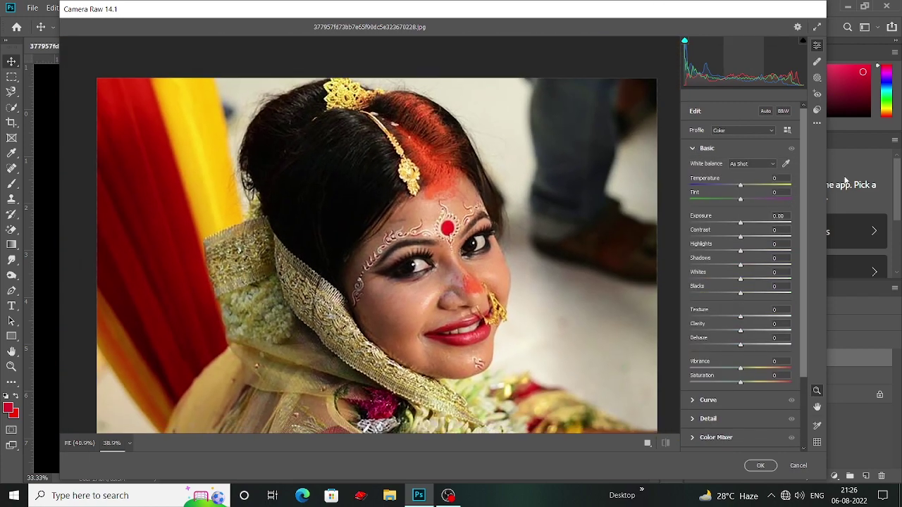
{"action": "left_click_drag", "start_coordinate": [740, 239], "coordinate": [751, 241]}
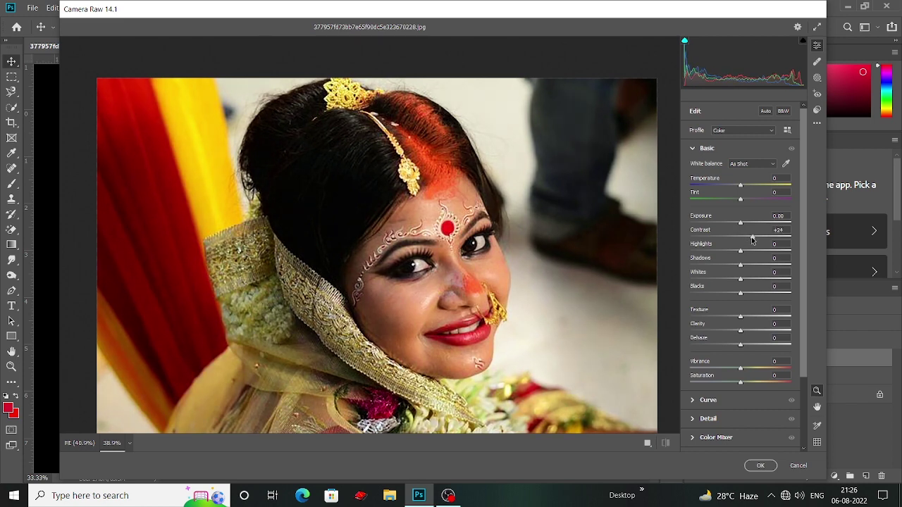
{"action": "key", "text": "ctrl+minus"}
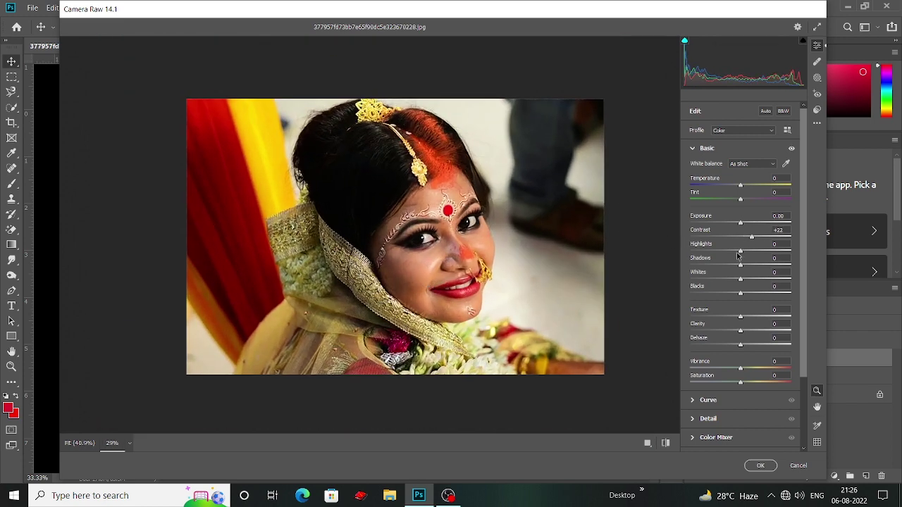
{"action": "left_click_drag", "start_coordinate": [740, 252], "coordinate": [745, 295]}
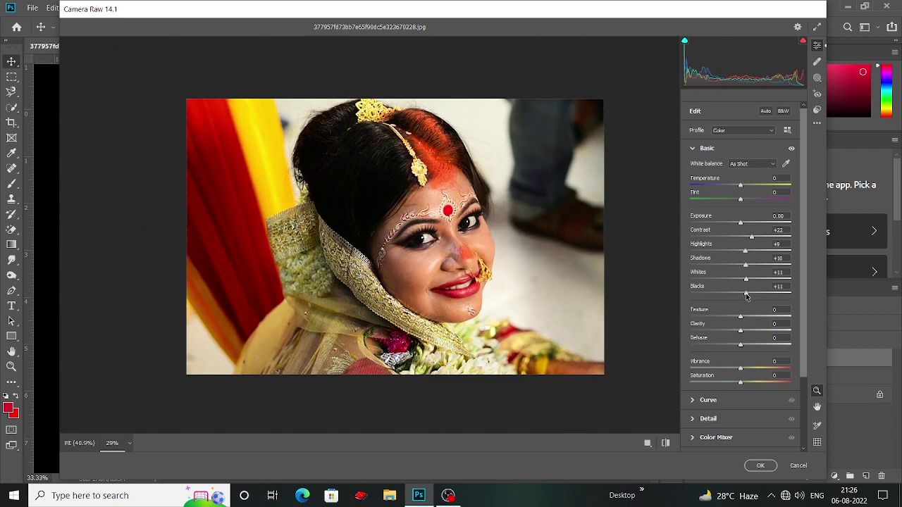
{"action": "scroll", "coordinate": [501, 217], "scroll_direction": "up", "scroll_amount": 3}
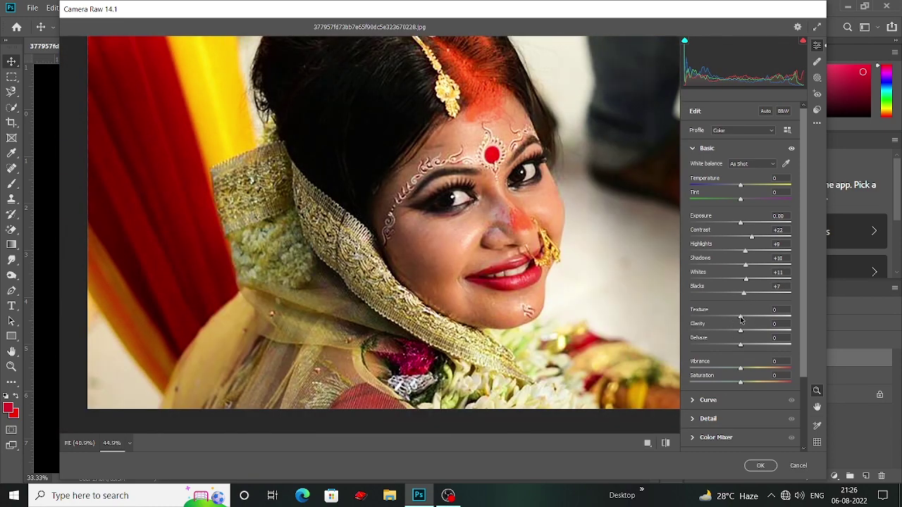
Set Camera Raw Texture to -61, Clarity to -36 and Dehaze to +18
{"action": "left_click_drag", "start_coordinate": [741, 317], "coordinate": [708, 315]}
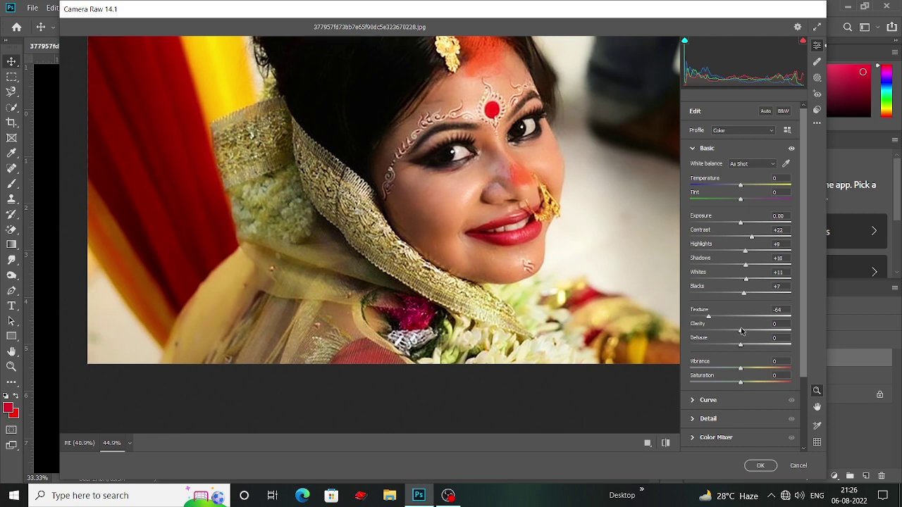
{"action": "mouse_move", "coordinate": [740, 330]}
{"action": "left_mouse_down"}
{"action": "mouse_move", "coordinate": [714, 328]}
{"action": "mouse_move", "coordinate": [776, 350]}
{"action": "mouse_move", "coordinate": [750, 346]}
{"action": "left_mouse_up"}
{"action": "scroll", "coordinate": [535, 252], "scroll_direction": "up", "scroll_amount": 1}
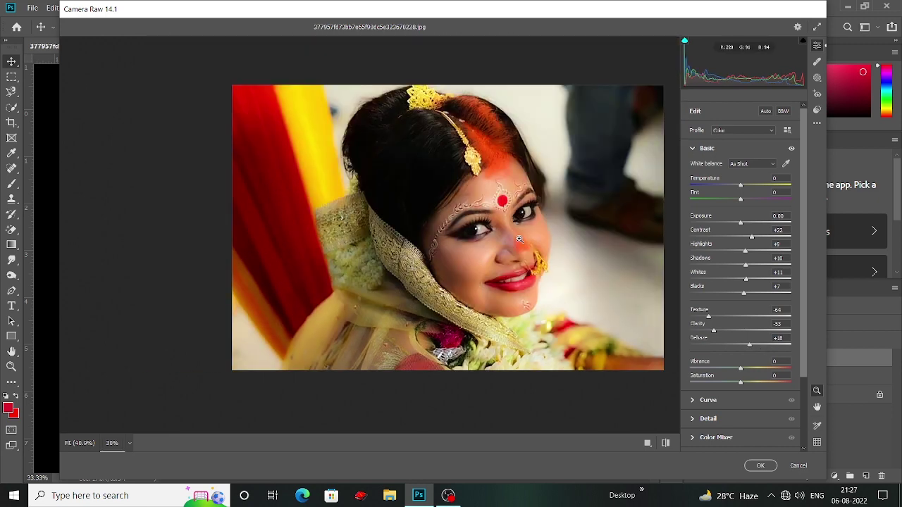
{"action": "scroll", "coordinate": [539, 274], "scroll_direction": "up", "scroll_amount": 2}
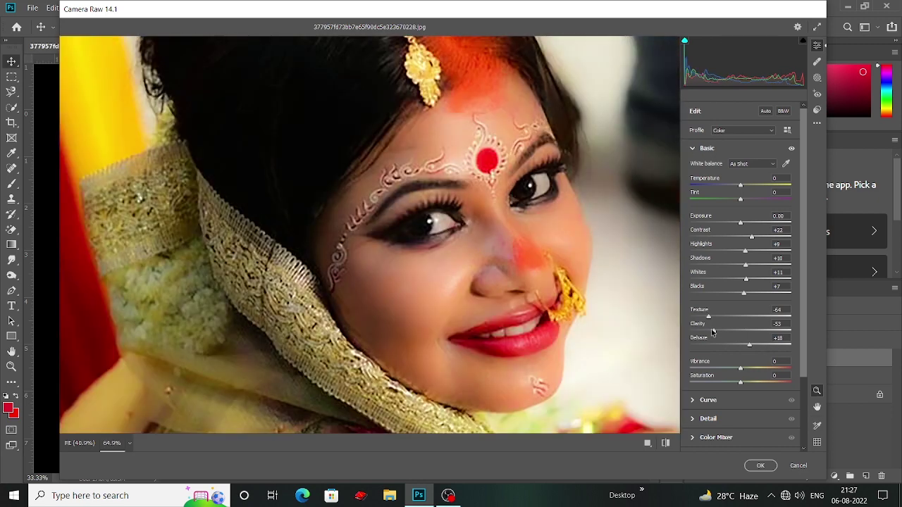
{"action": "left_click_drag", "start_coordinate": [712, 331], "coordinate": [722, 330]}
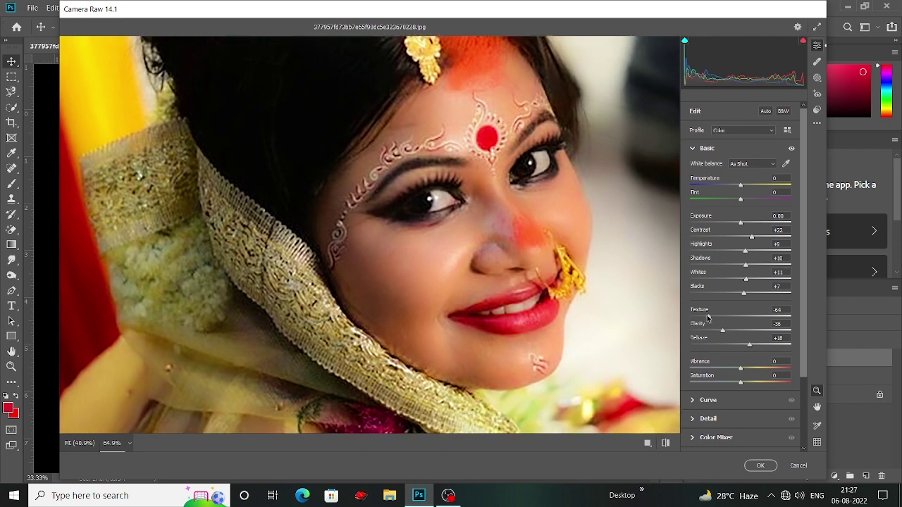
{"action": "scroll", "coordinate": [533, 274], "scroll_direction": "down", "scroll_amount": 2}
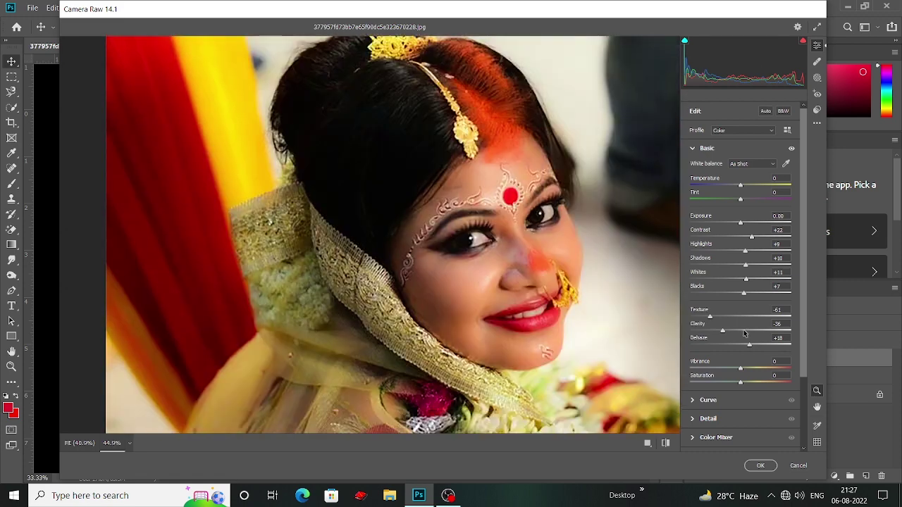
{"action": "scroll", "coordinate": [749, 330], "scroll_direction": "down", "scroll_amount": 1}
{"action": "scroll", "coordinate": [749, 330], "scroll_direction": "down", "scroll_amount": 2}
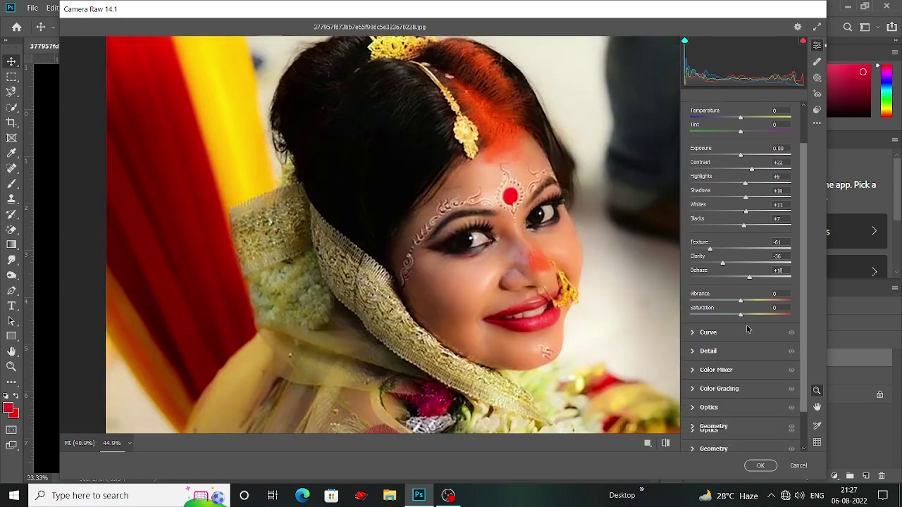
In the Detail panel, set Sharpening 13, Noise Reduction 44 and Color Noise Reduction 41
{"action": "left_click", "coordinate": [690, 351]}
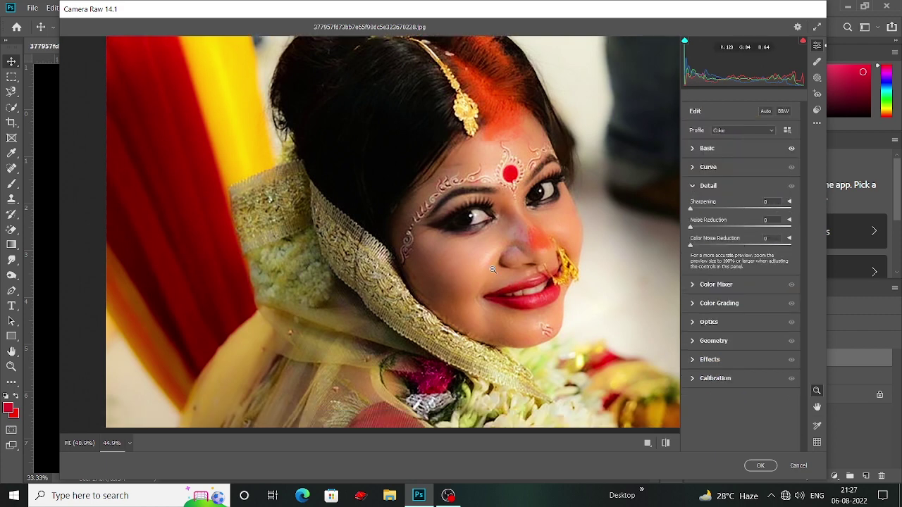
{"action": "left_click_drag", "start_coordinate": [690, 228], "coordinate": [734, 238]}
{"action": "left_click", "coordinate": [503, 270]}
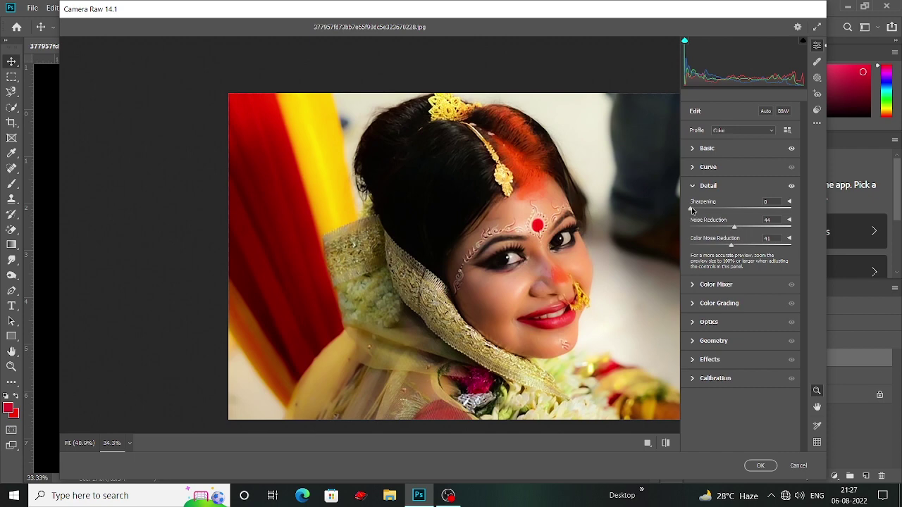
{"action": "left_click_drag", "start_coordinate": [693, 210], "coordinate": [698, 210]}
{"action": "scroll", "coordinate": [555, 280], "scroll_direction": "up", "scroll_amount": 3}
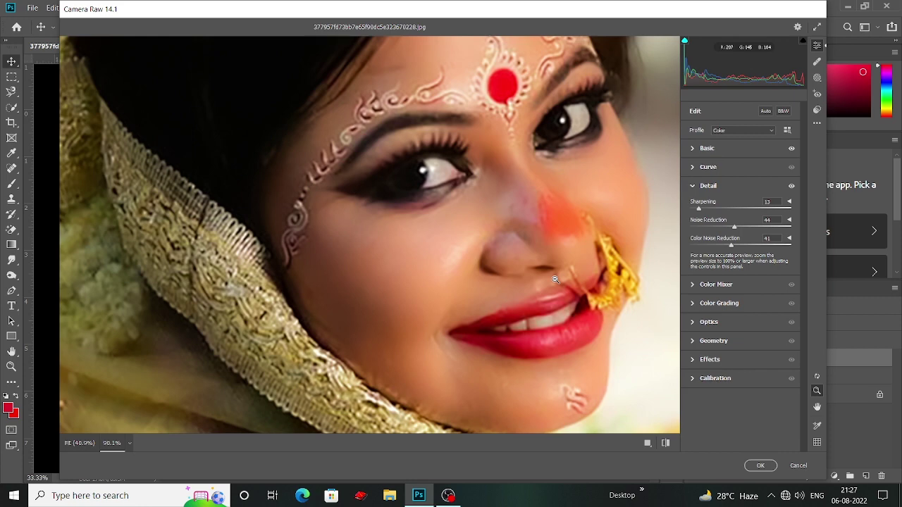
Back in Basic, change Contrast to +33, Shadows +19, Texture -68 and Clarity -30
{"action": "left_click", "coordinate": [692, 149]}
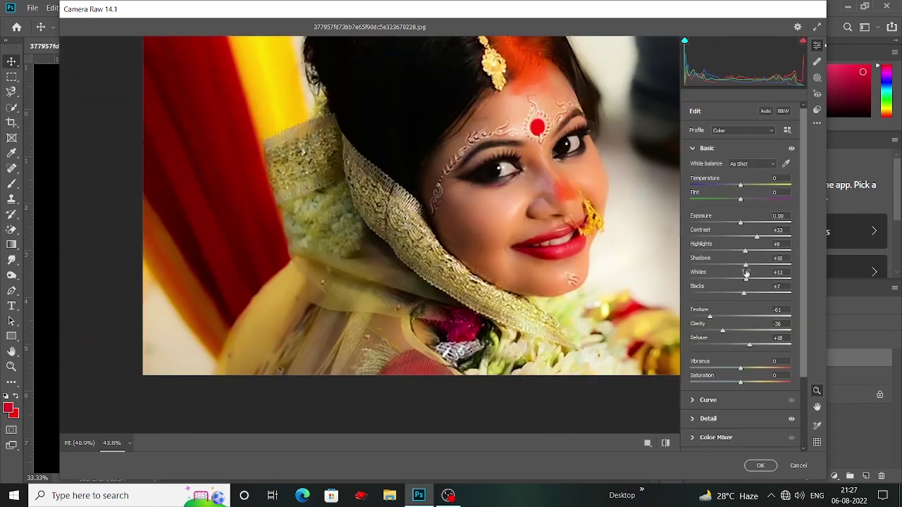
{"action": "left_click_drag", "start_coordinate": [746, 271], "coordinate": [752, 266]}
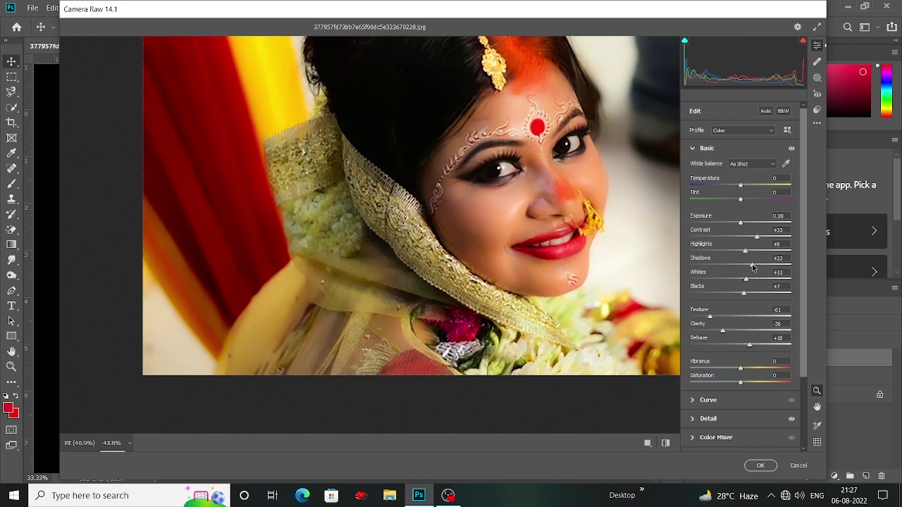
{"action": "left_click_drag", "start_coordinate": [752, 266], "coordinate": [750, 266]}
{"action": "scroll", "coordinate": [563, 260], "scroll_direction": "up", "scroll_amount": 2}
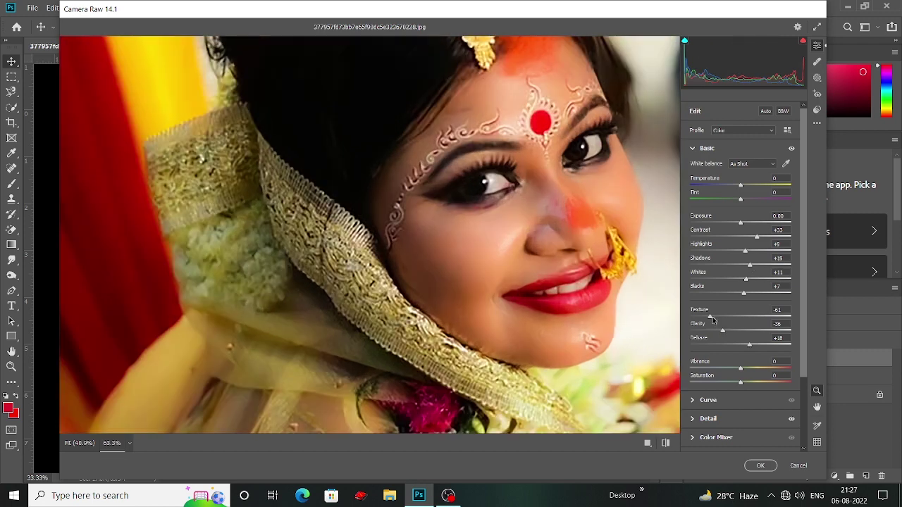
{"action": "left_click_drag", "start_coordinate": [710, 317], "coordinate": [705, 317]}
{"action": "left_click_drag", "start_coordinate": [728, 336], "coordinate": [730, 336]}
{"action": "left_click_drag", "start_coordinate": [585, 280], "coordinate": [399, 245]}
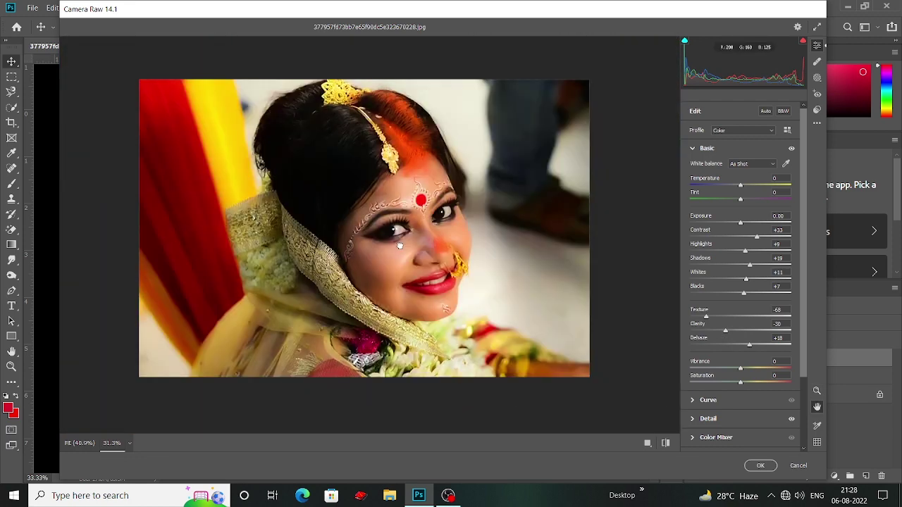
{"action": "scroll", "coordinate": [696, 382], "scroll_direction": "down", "scroll_amount": 1}
{"action": "scroll", "coordinate": [697, 383], "scroll_direction": "down", "scroll_amount": 1}
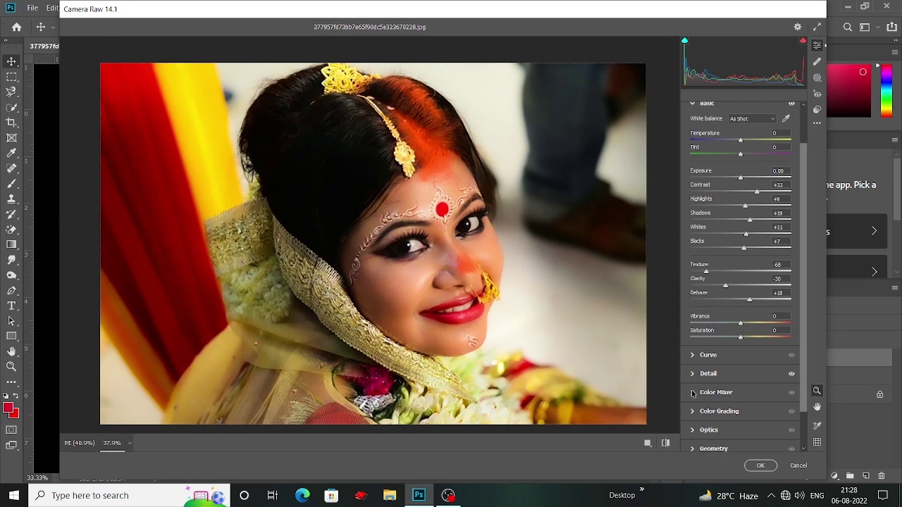
In HSL Saturation, boost Reds to +37, lower Oranges and Yellows, and boost Magentas to +55
{"action": "left_click", "coordinate": [693, 393]}
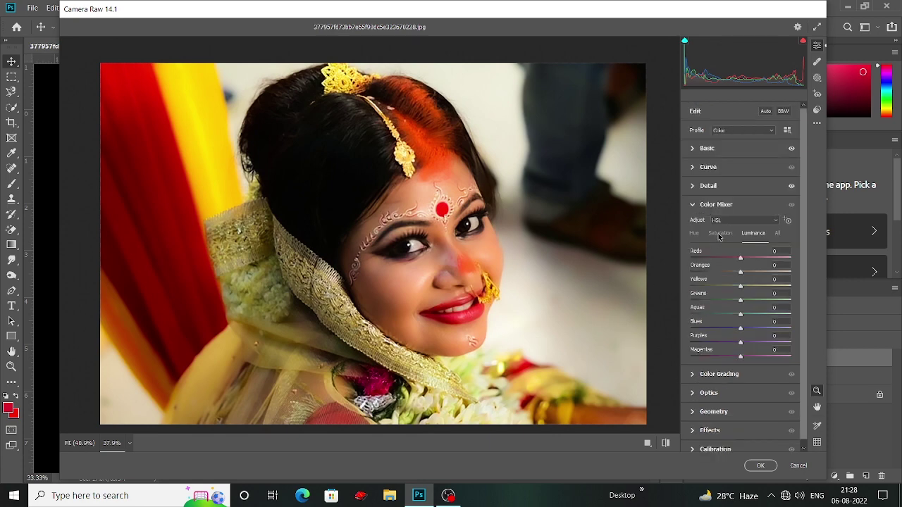
{"action": "left_click", "coordinate": [719, 234]}
{"action": "scroll", "coordinate": [452, 238], "scroll_direction": "down", "scroll_amount": 1}
{"action": "scroll", "coordinate": [452, 238], "scroll_direction": "down", "scroll_amount": 1}
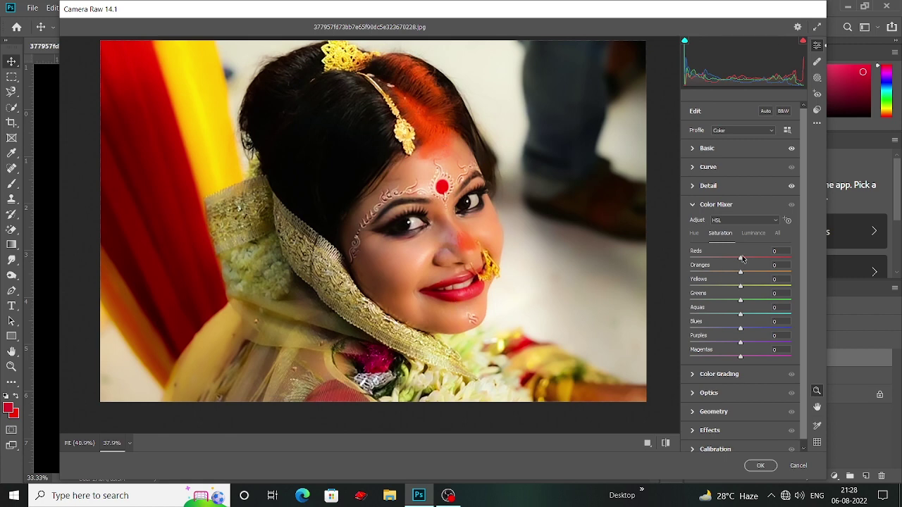
{"action": "mouse_move", "coordinate": [742, 259]}
{"action": "left_mouse_down"}
{"action": "mouse_move", "coordinate": [768, 261]}
{"action": "mouse_move", "coordinate": [759, 260]}
{"action": "left_mouse_up"}
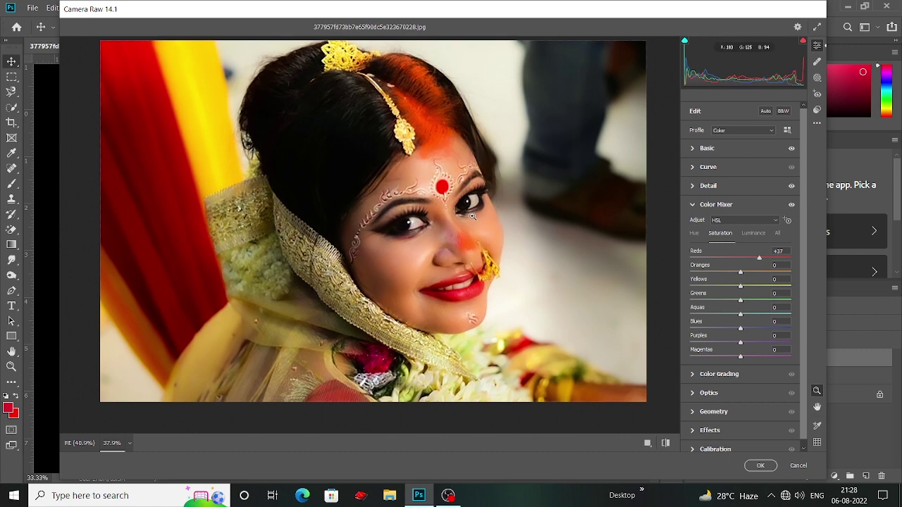
{"action": "left_click_drag", "start_coordinate": [741, 272], "coordinate": [740, 275]}
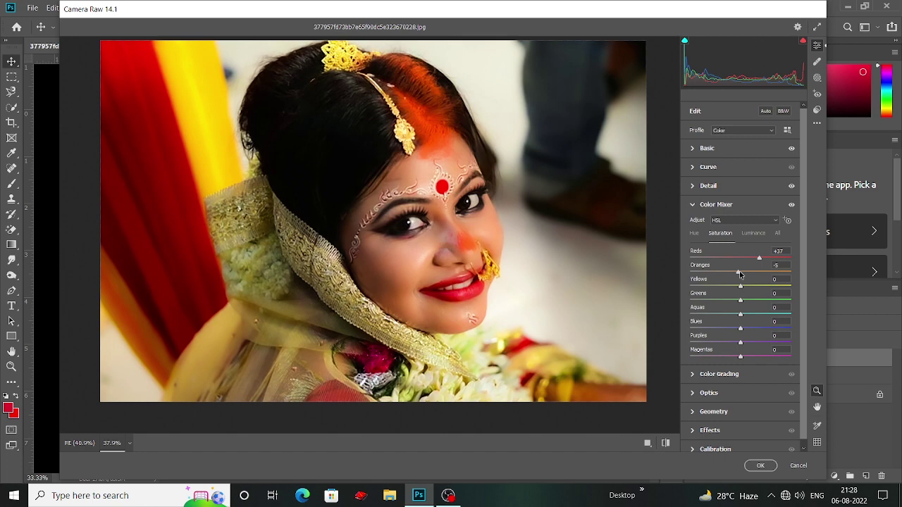
{"action": "left_click_drag", "start_coordinate": [740, 275], "coordinate": [737, 274]}
{"action": "left_click_drag", "start_coordinate": [740, 287], "coordinate": [726, 289]}
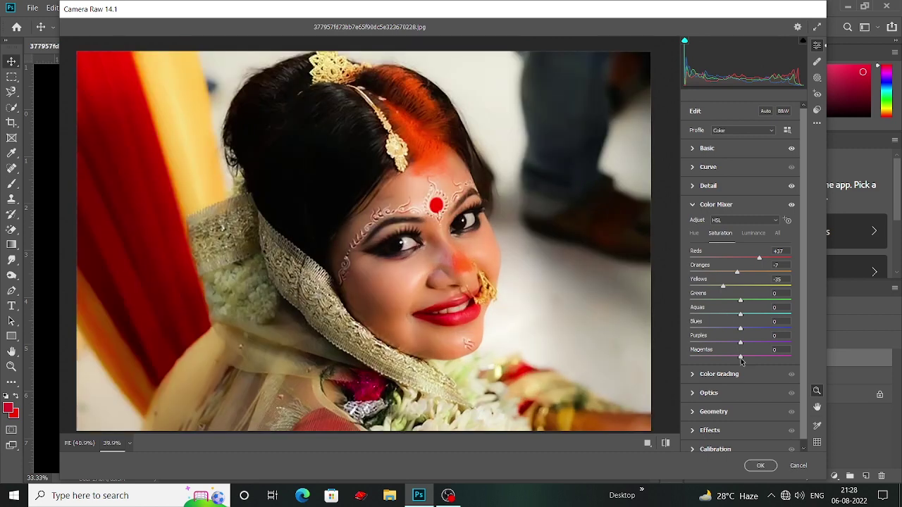
{"action": "left_click_drag", "start_coordinate": [741, 358], "coordinate": [768, 357]}
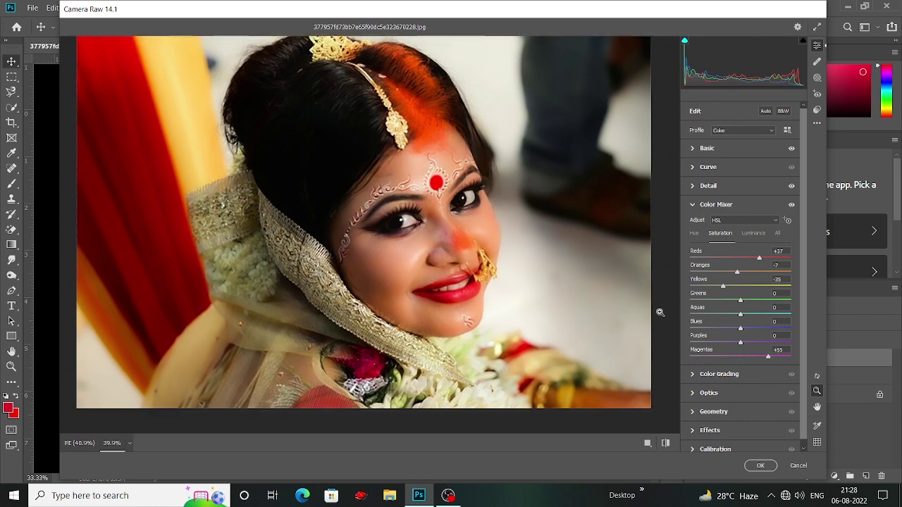
Raise Aquas saturation to +25 and mute Oranges to -9 and Yellows to -56
{"action": "scroll", "coordinate": [585, 289], "scroll_direction": "down", "scroll_amount": 2}
{"action": "scroll", "coordinate": [590, 296], "scroll_direction": "up", "scroll_amount": 1}
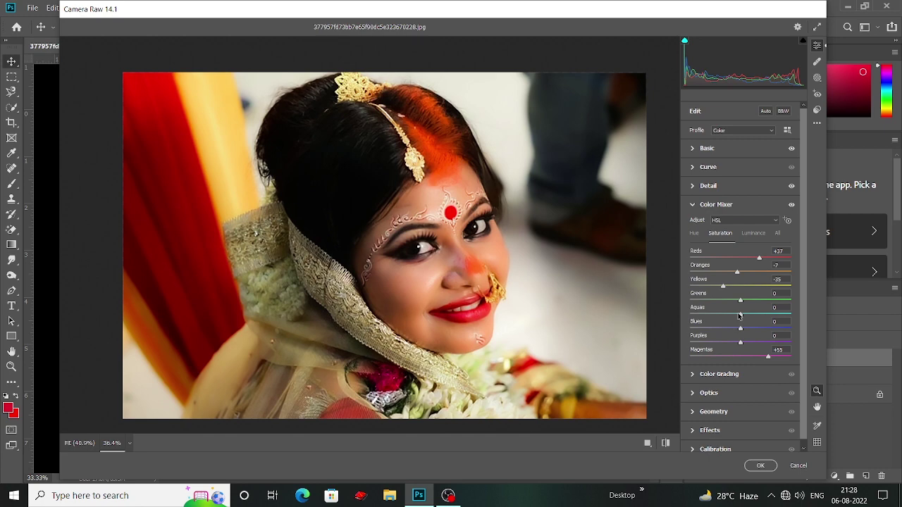
{"action": "mouse_move", "coordinate": [740, 315]}
{"action": "left_mouse_down"}
{"action": "mouse_move", "coordinate": [753, 314]}
{"action": "mouse_move", "coordinate": [736, 332]}
{"action": "mouse_move", "coordinate": [744, 329]}
{"action": "left_mouse_up"}
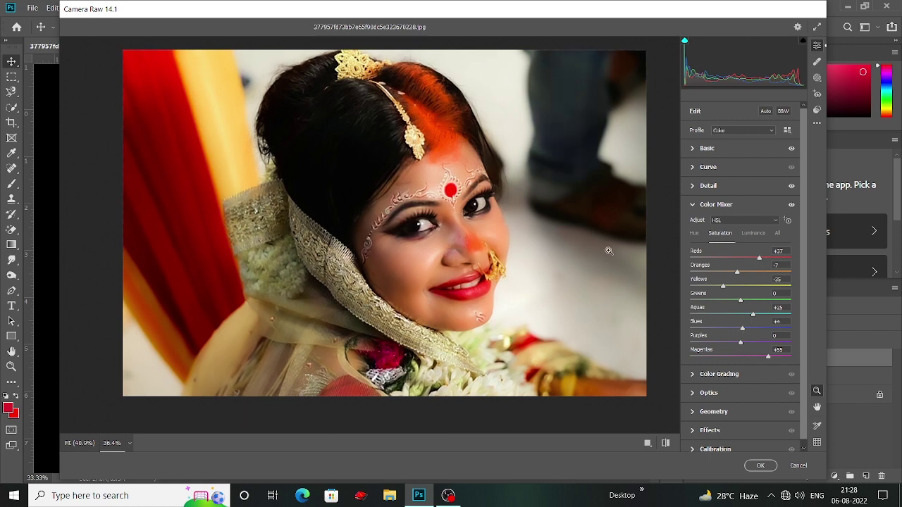
{"action": "scroll", "coordinate": [609, 251], "scroll_direction": "up", "scroll_amount": 2}
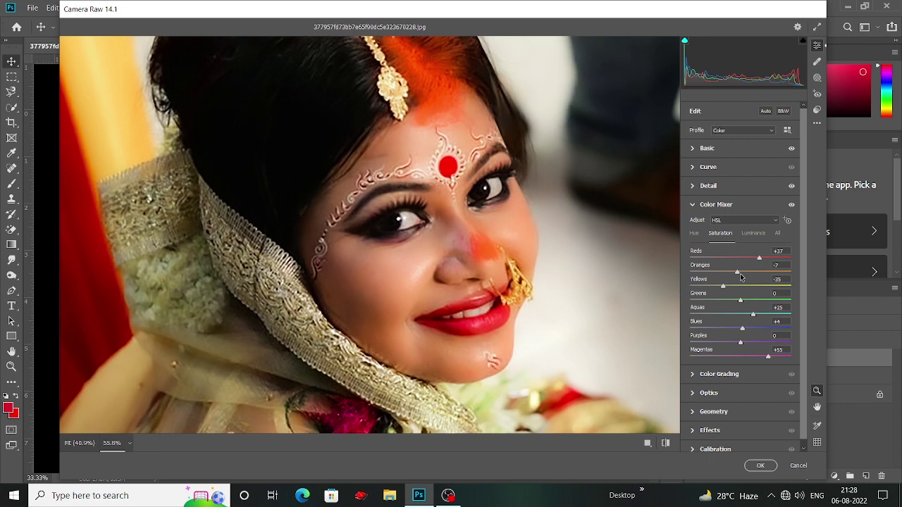
{"action": "left_click_drag", "start_coordinate": [740, 276], "coordinate": [738, 277]}
{"action": "left_click_drag", "start_coordinate": [724, 286], "coordinate": [712, 287]}
{"action": "scroll", "coordinate": [470, 279], "scroll_direction": "down", "scroll_amount": 1}
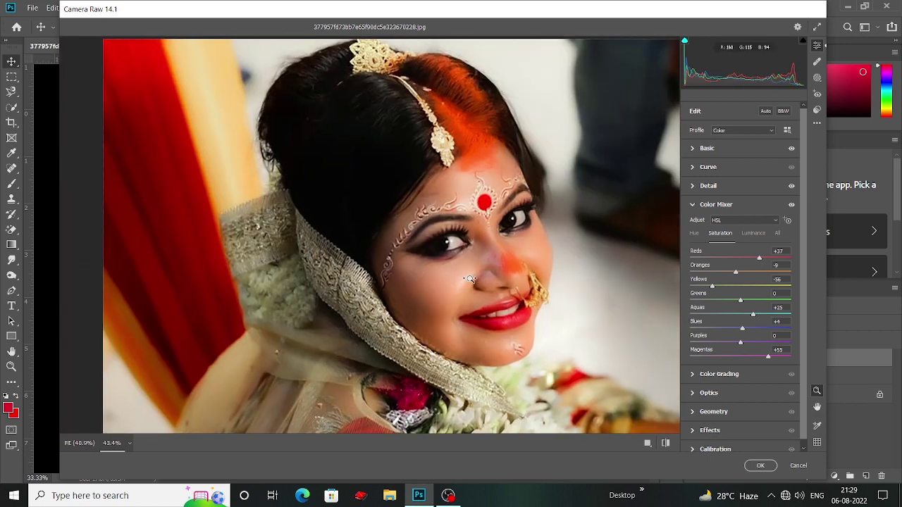
{"action": "scroll", "coordinate": [470, 279], "scroll_direction": "up", "scroll_amount": 1}
Toggle the before/after preview to compare the colour edits with the original
{"action": "left_click", "coordinate": [664, 443]}
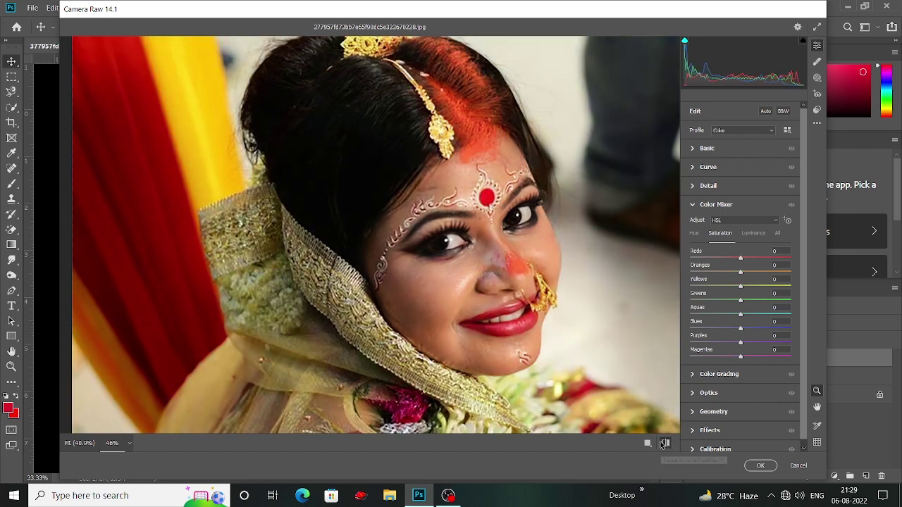
{"action": "left_click", "coordinate": [664, 443]}
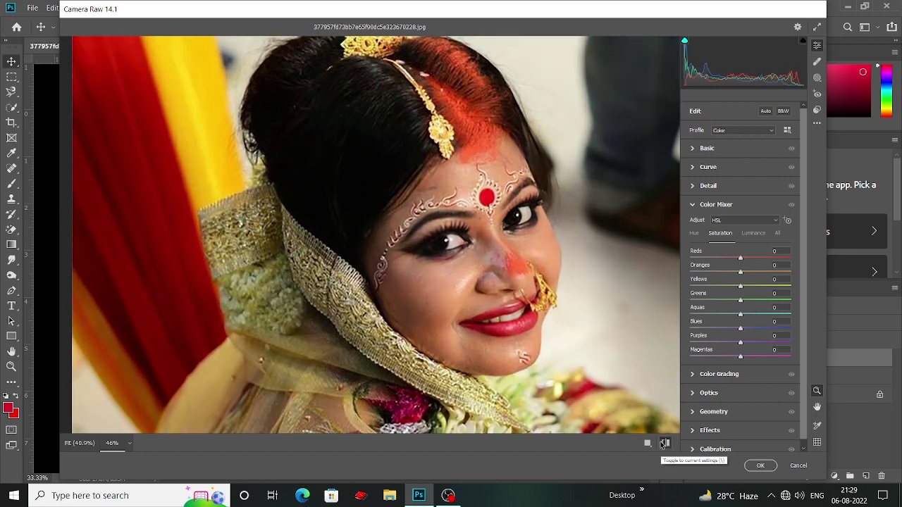
{"action": "left_click", "coordinate": [664, 444]}
{"action": "left_click", "coordinate": [664, 443]}
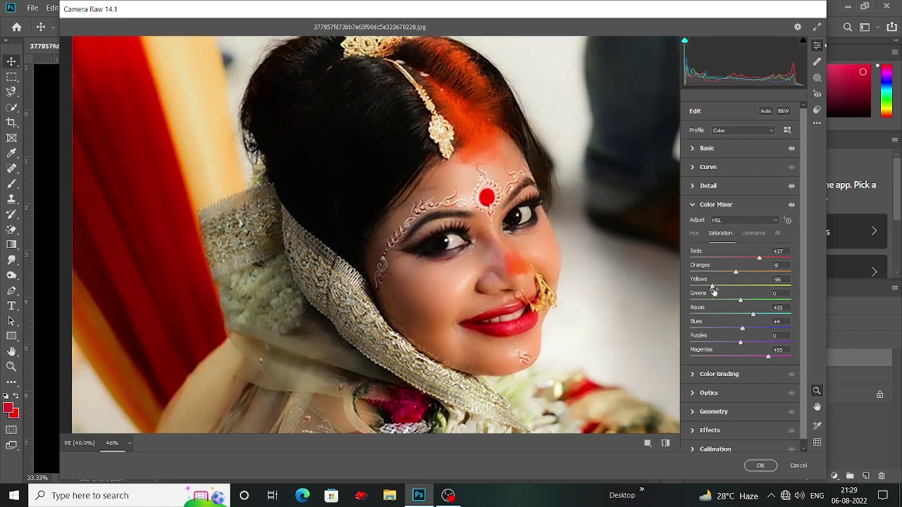
Bring Yellows saturation back up from -56 to +8
{"action": "left_click_drag", "start_coordinate": [714, 290], "coordinate": [747, 291]}
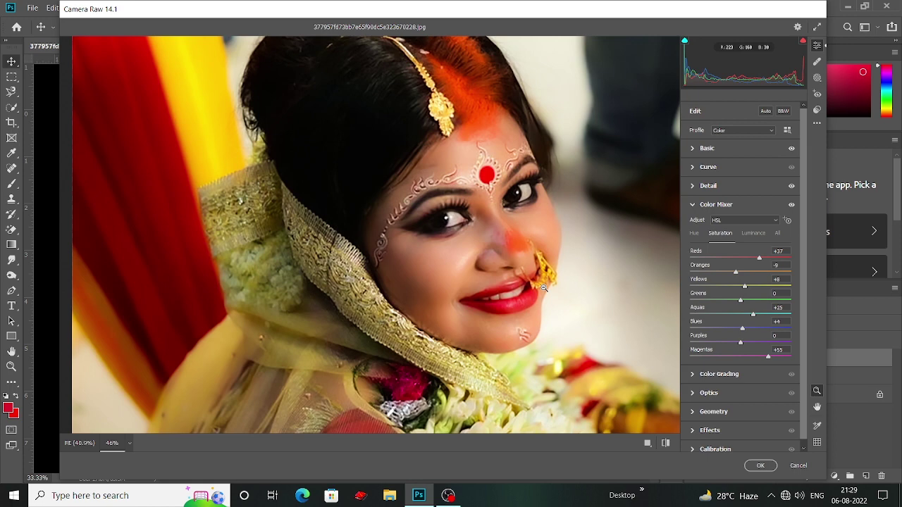
{"action": "scroll", "coordinate": [564, 299], "scroll_direction": "down", "scroll_amount": 3}
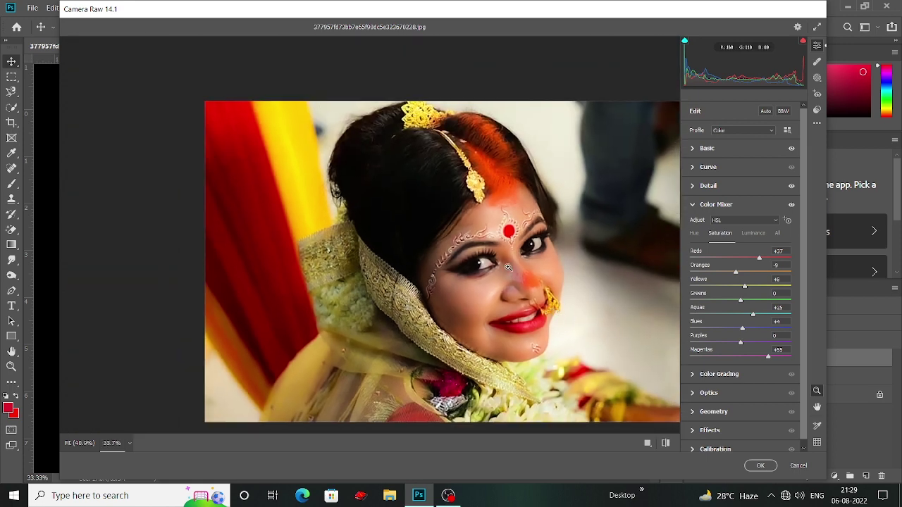
{"action": "scroll", "coordinate": [508, 266], "scroll_direction": "up", "scroll_amount": 3}
{"action": "scroll", "coordinate": [508, 267], "scroll_direction": "up", "scroll_amount": 2}
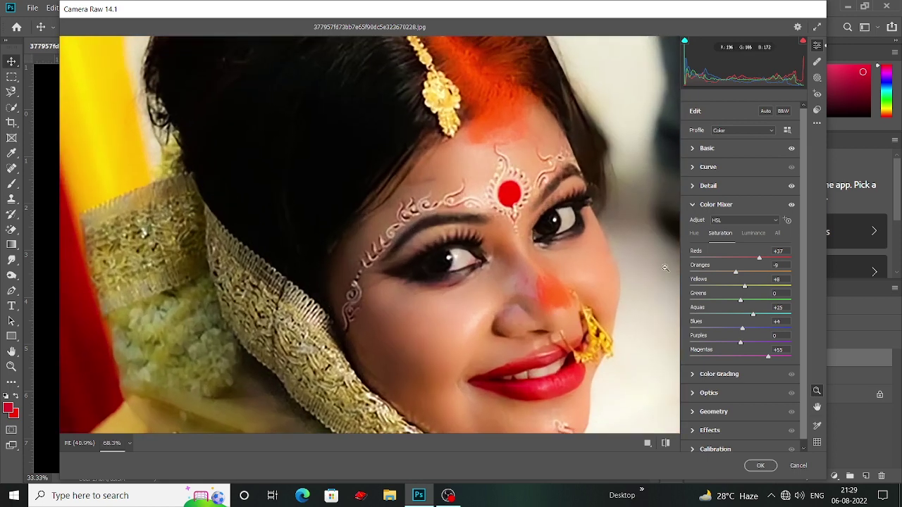
Shift Color Mixer hues to Greens -34, Oranges -4 and Reds -13
{"action": "left_click", "coordinate": [695, 234]}
{"action": "scroll", "coordinate": [571, 317], "scroll_direction": "down", "scroll_amount": 1}
{"action": "scroll", "coordinate": [571, 317], "scroll_direction": "down", "scroll_amount": 1}
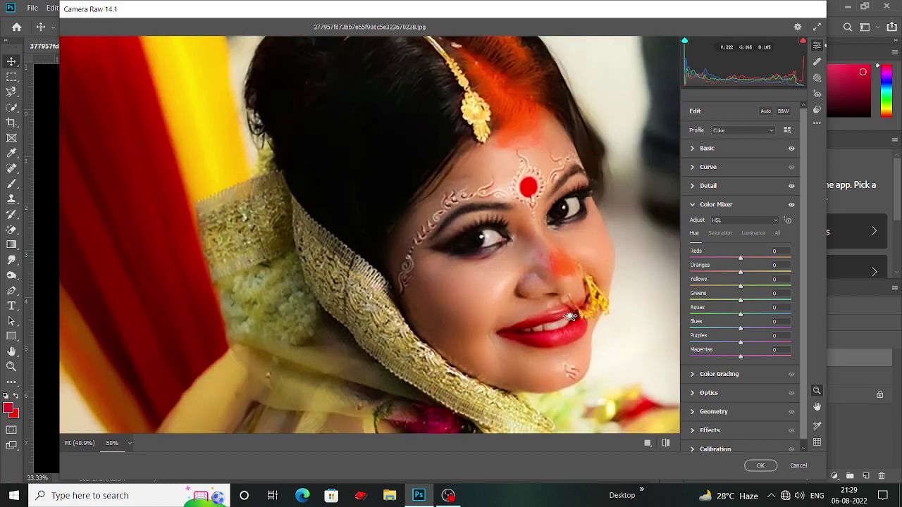
{"action": "scroll", "coordinate": [571, 317], "scroll_direction": "down", "scroll_amount": 1}
{"action": "left_click_drag", "start_coordinate": [740, 303], "coordinate": [723, 296]}
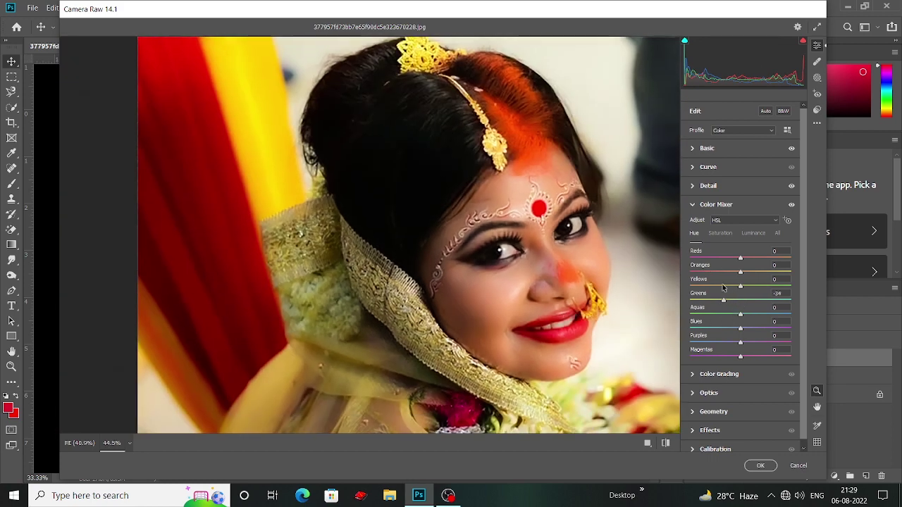
{"action": "scroll", "coordinate": [597, 274], "scroll_direction": "up", "scroll_amount": 1}
{"action": "scroll", "coordinate": [598, 274], "scroll_direction": "up", "scroll_amount": 1}
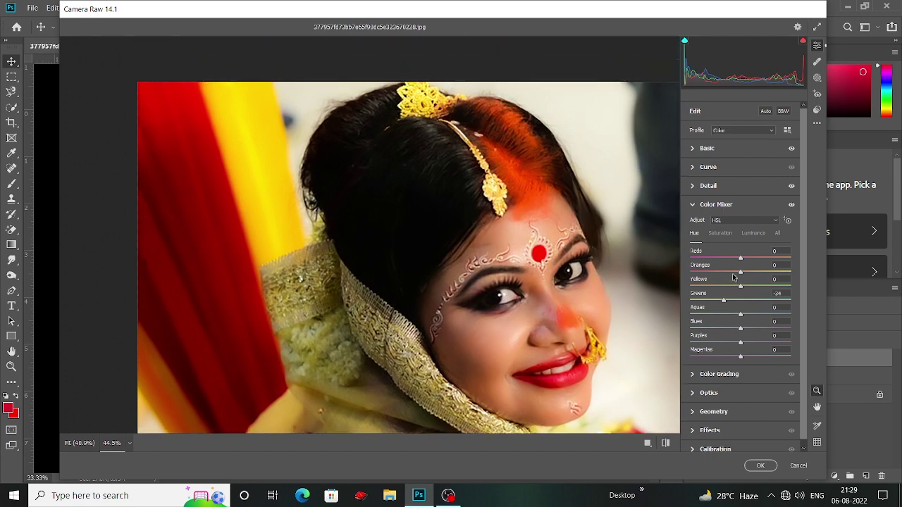
{"action": "left_click_drag", "start_coordinate": [740, 274], "coordinate": [736, 271]}
{"action": "left_click_drag", "start_coordinate": [740, 258], "coordinate": [733, 258]}
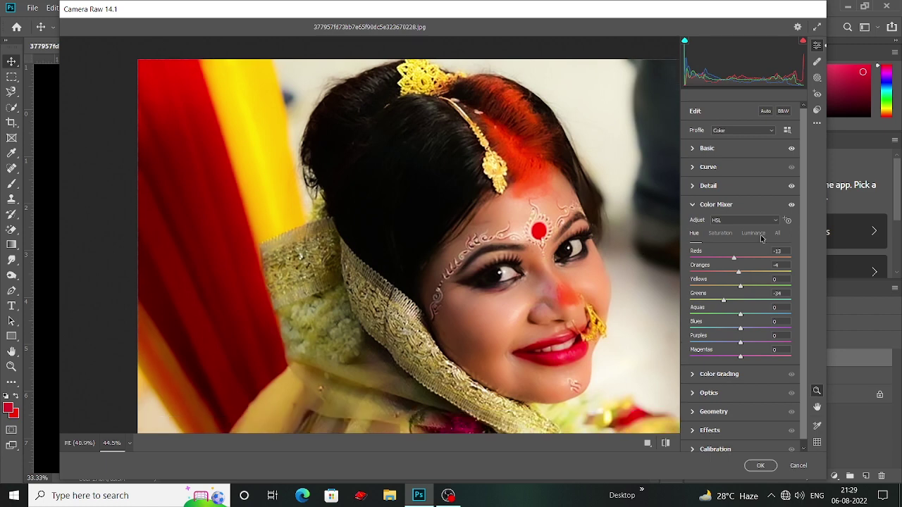
Darken the reds slightly with Reds luminance at -5
{"action": "left_click", "coordinate": [757, 235]}
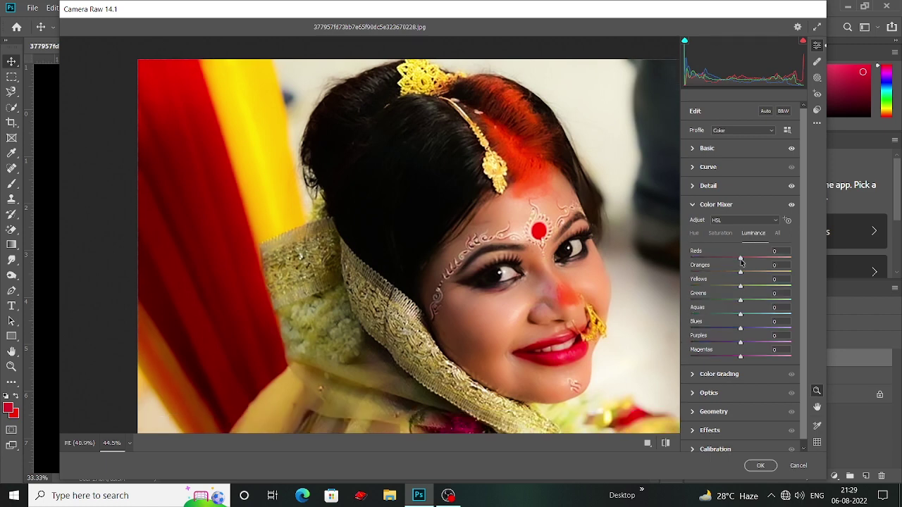
{"action": "left_click_drag", "start_coordinate": [741, 259], "coordinate": [739, 260]}
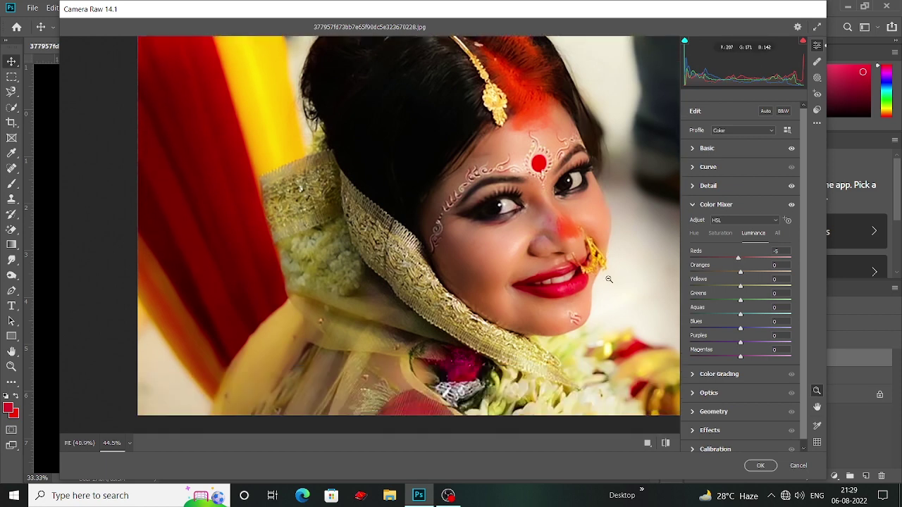
{"action": "scroll", "coordinate": [577, 281], "scroll_direction": "down", "scroll_amount": 2}
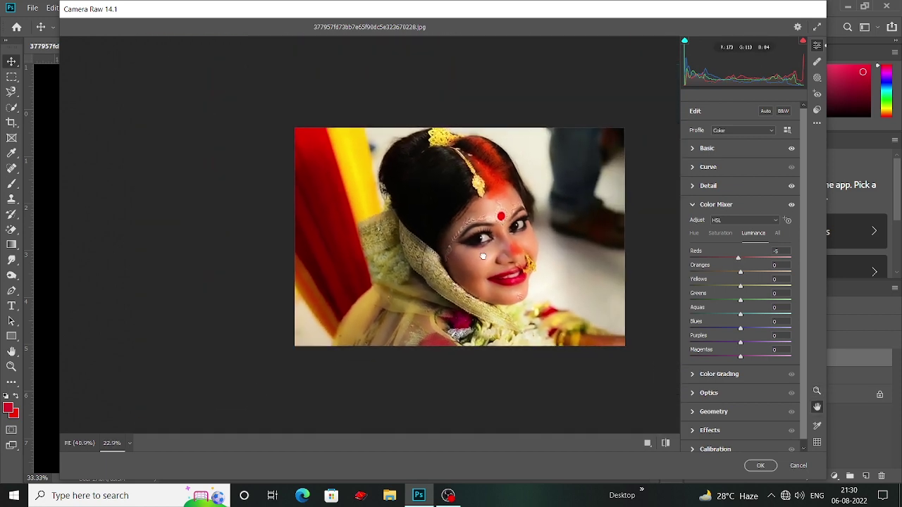
Commit the Camera Raw edits and toggle Background copy 2's visibility to compare
{"action": "left_click", "coordinate": [760, 466]}
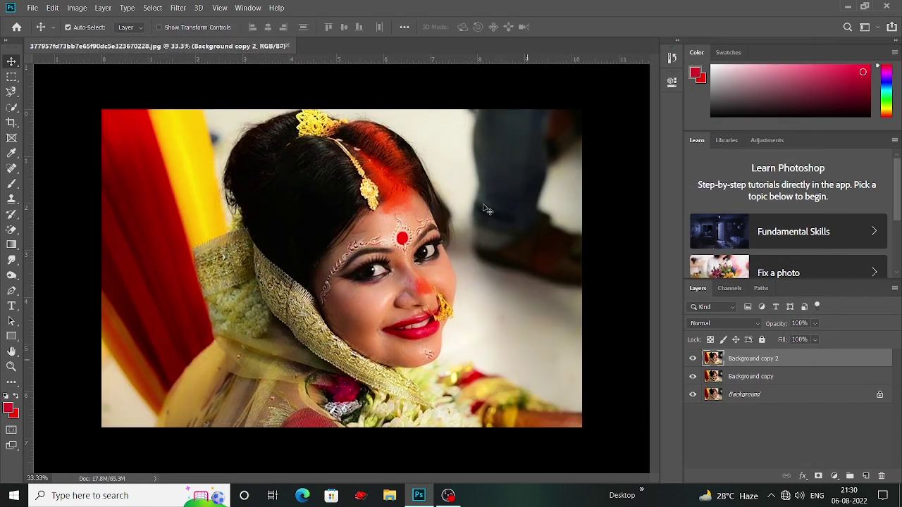
{"action": "left_click", "coordinate": [694, 359]}
{"action": "left_click", "coordinate": [693, 359]}
{"action": "left_click", "coordinate": [693, 359]}
{"action": "left_click", "coordinate": [694, 359]}
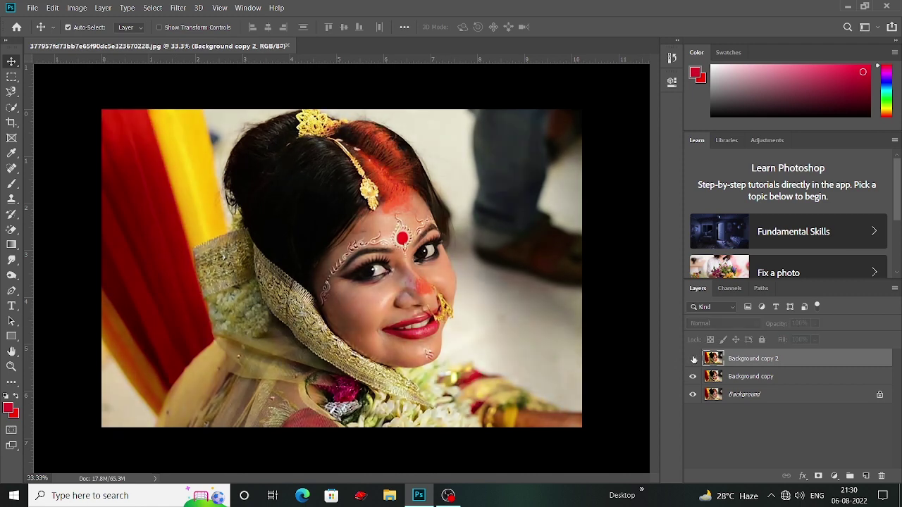
{"action": "left_click", "coordinate": [693, 359]}
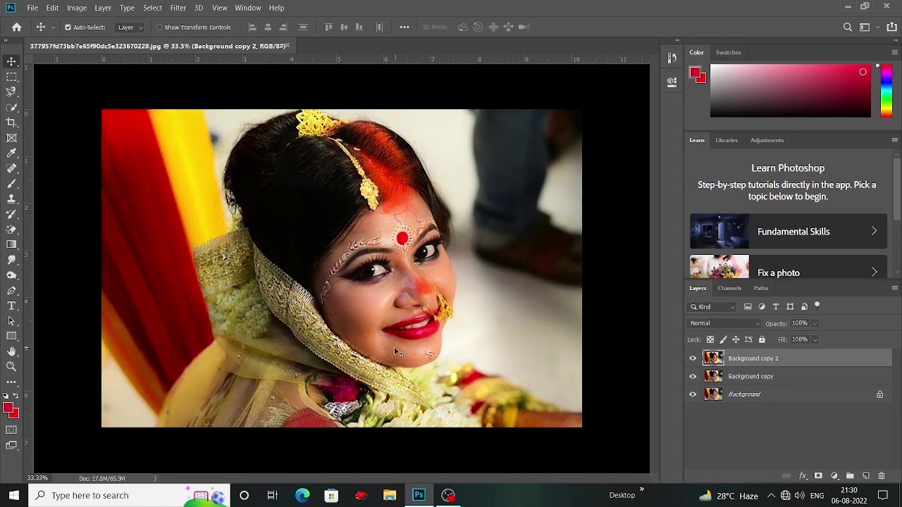
Zoom in to 200% on the chin and jawline above the veil
{"action": "key", "text": "ctrl+plus"}
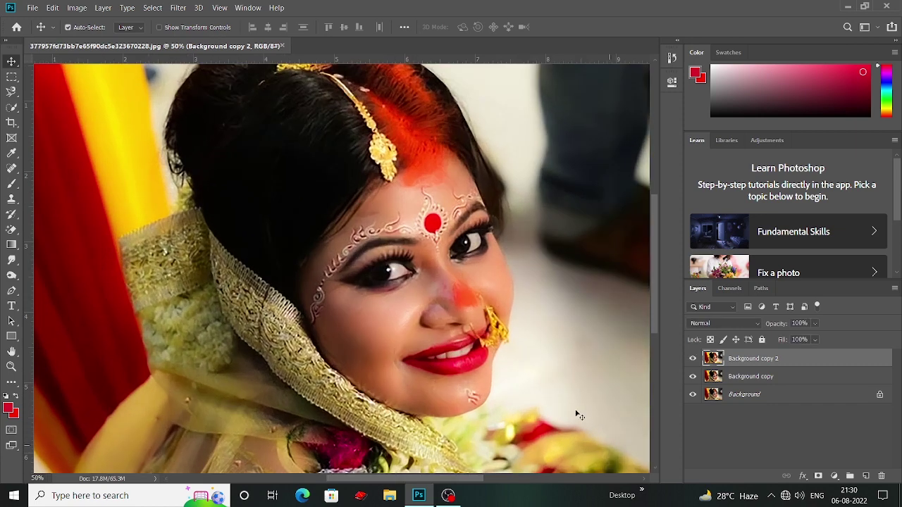
{"action": "scroll", "coordinate": [546, 402], "scroll_direction": "down", "scroll_amount": 1}
{"action": "scroll", "coordinate": [423, 356], "scroll_direction": "down", "scroll_amount": 1}
{"action": "scroll", "coordinate": [451, 332], "scroll_direction": "left", "scroll_amount": 1}
{"action": "scroll", "coordinate": [459, 328], "scroll_direction": "down", "scroll_amount": 1}
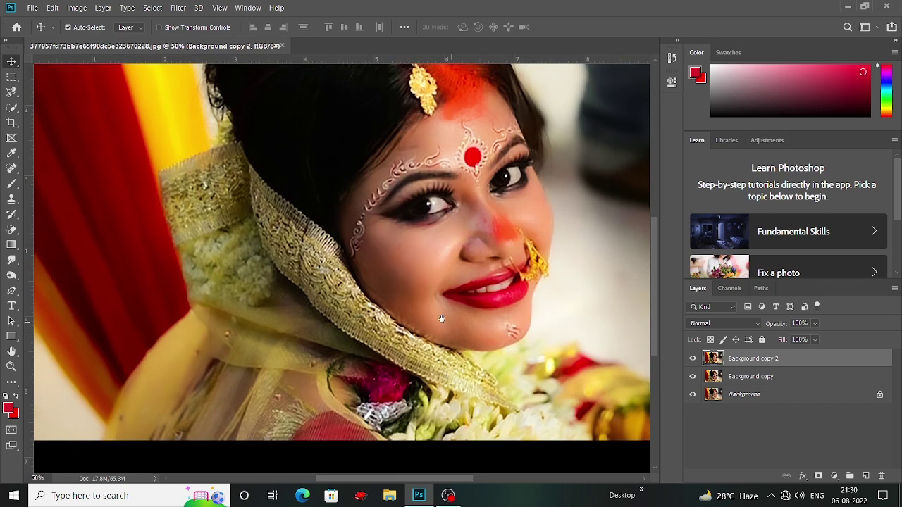
{"action": "scroll", "coordinate": [441, 319], "scroll_direction": "left", "scroll_amount": 1}
{"action": "scroll", "coordinate": [441, 310], "scroll_direction": "down", "scroll_amount": 1}
{"action": "scroll", "coordinate": [444, 301], "scroll_direction": "down", "scroll_amount": 1}
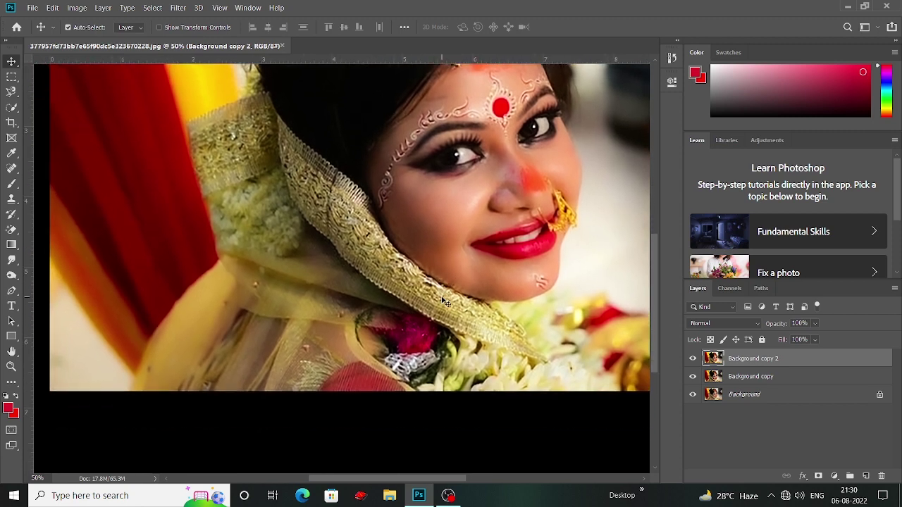
{"action": "scroll", "coordinate": [442, 282], "scroll_direction": "up", "scroll_amount": 1}
{"action": "scroll", "coordinate": [423, 317], "scroll_direction": "up", "scroll_amount": 4}
{"action": "scroll", "coordinate": [416, 337], "scroll_direction": "right", "scroll_amount": 1}
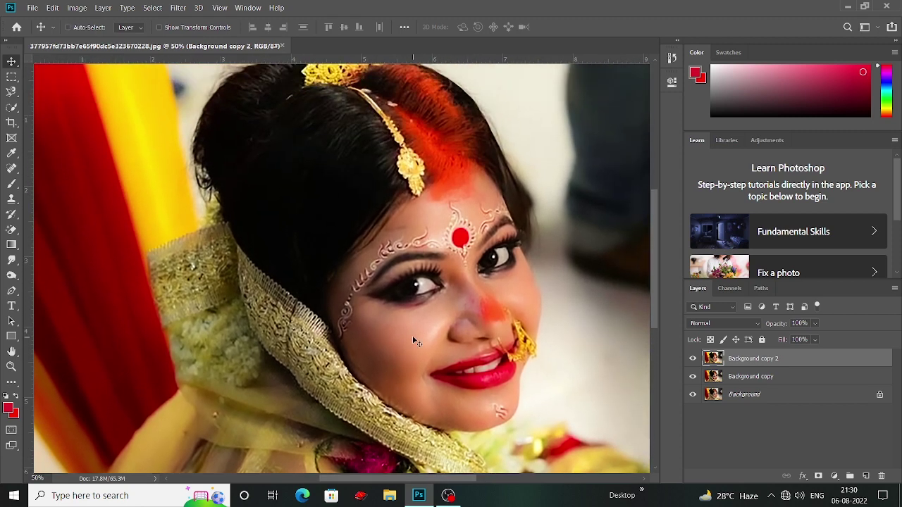
{"action": "scroll", "coordinate": [414, 341], "scroll_direction": "down", "scroll_amount": 1}
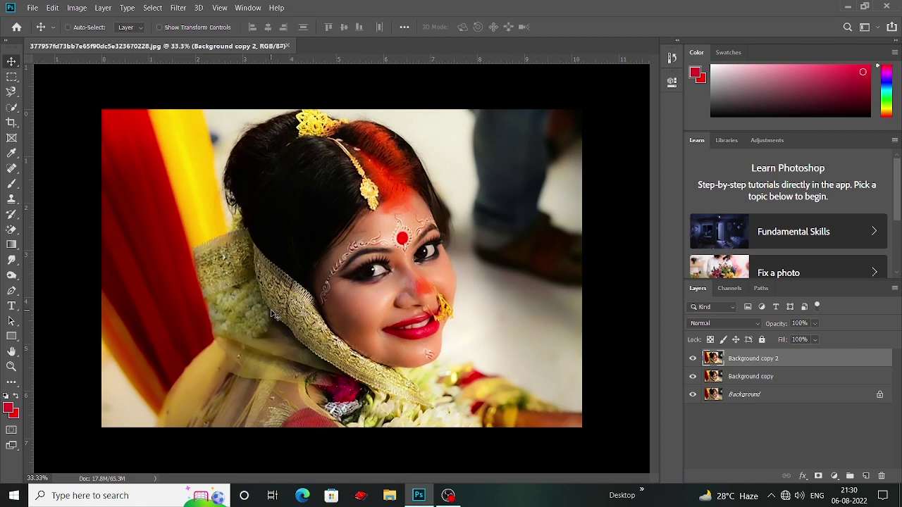
{"action": "key", "text": "ctrl+plus"}
{"action": "scroll", "coordinate": [344, 379], "scroll_direction": "down", "scroll_amount": 1}
{"action": "scroll", "coordinate": [343, 378], "scroll_direction": "down", "scroll_amount": 2}
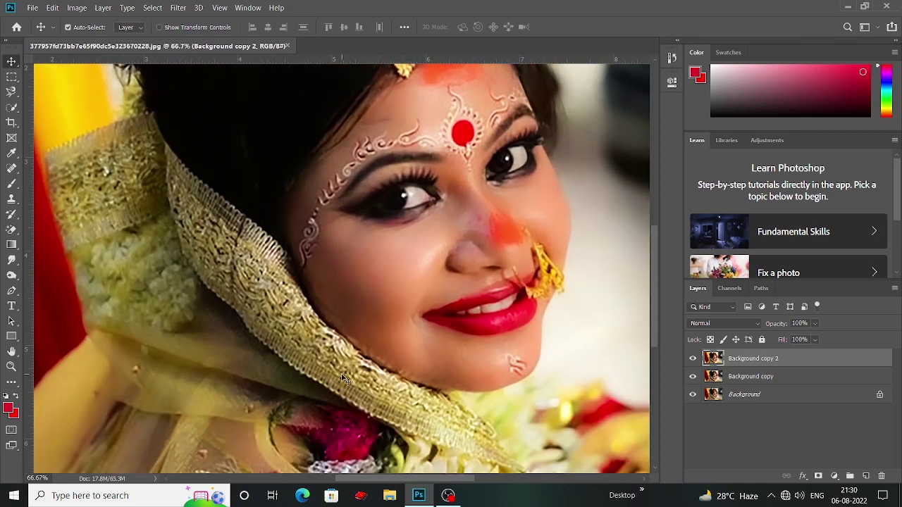
{"action": "key", "text": "ctrl+plus"}
{"action": "key", "text": "ctrl+plus"}
{"action": "scroll", "coordinate": [381, 381], "scroll_direction": "down", "scroll_amount": 2}
{"action": "left_click_drag", "start_coordinate": [413, 382], "coordinate": [326, 231]}
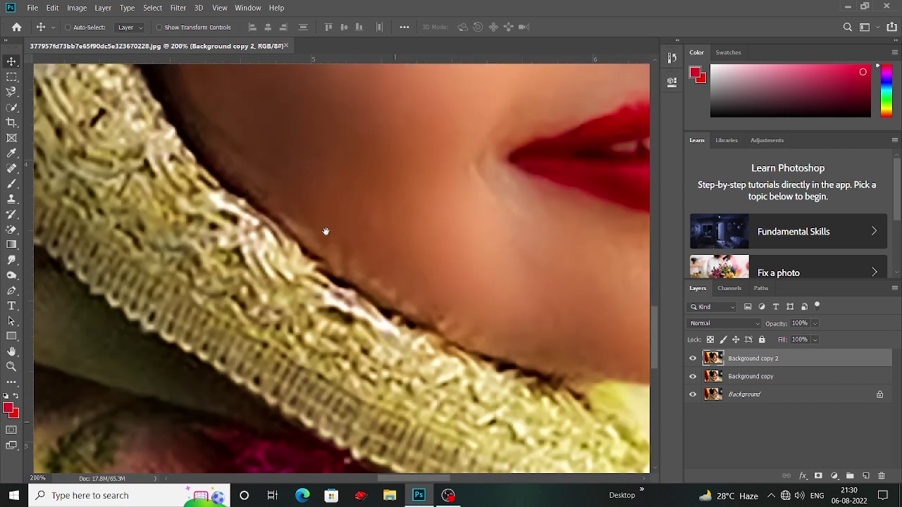
{"action": "left_click_drag", "start_coordinate": [398, 264], "coordinate": [430, 304]}
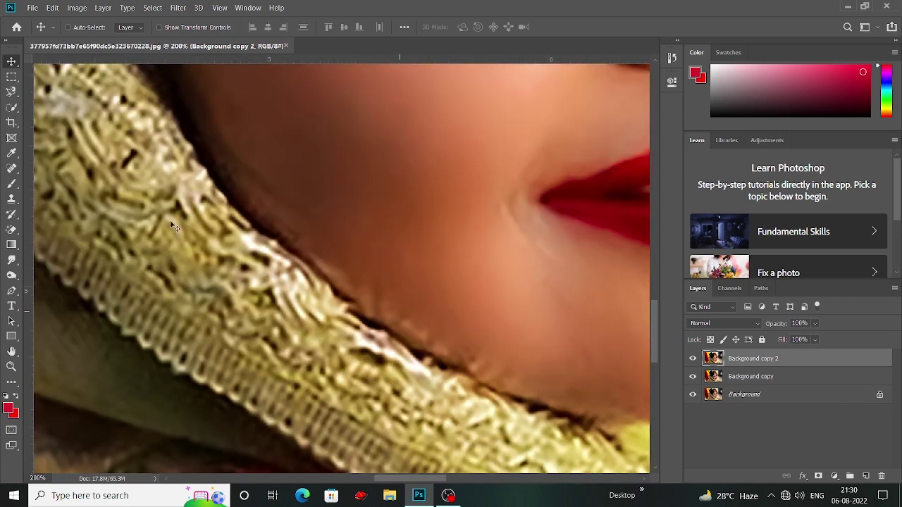
Clone clean skin over the dark jawline edge using a 70 px Clone Stamp
{"action": "left_click", "coordinate": [11, 168]}
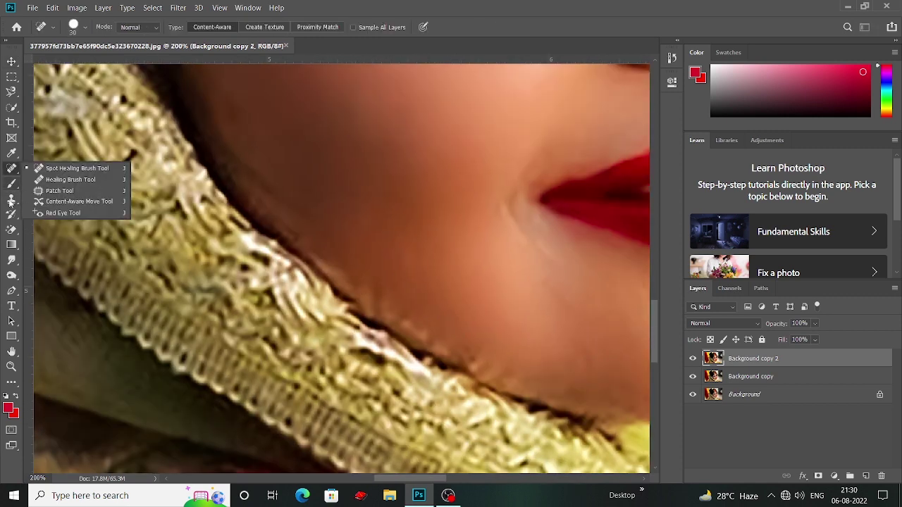
{"action": "left_click", "coordinate": [11, 201]}
{"action": "left_click", "coordinate": [63, 195]}
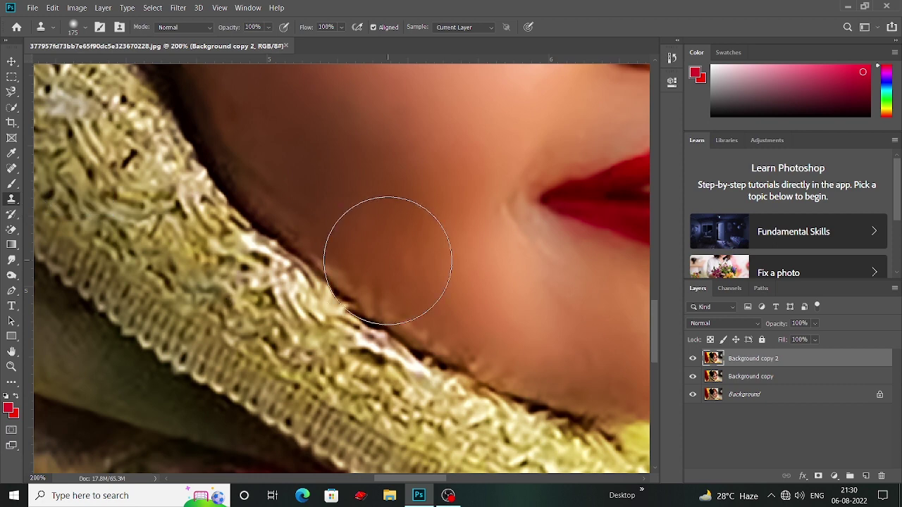
{"action": "key", "text": "bracketleft"}
{"action": "key", "text": "bracketleft"}
{"action": "key", "text": "bracketleft"}
{"action": "key", "text": "bracketleft"}
{"action": "key", "text": "bracketleft"}
{"action": "key", "text": "bracketleft"}
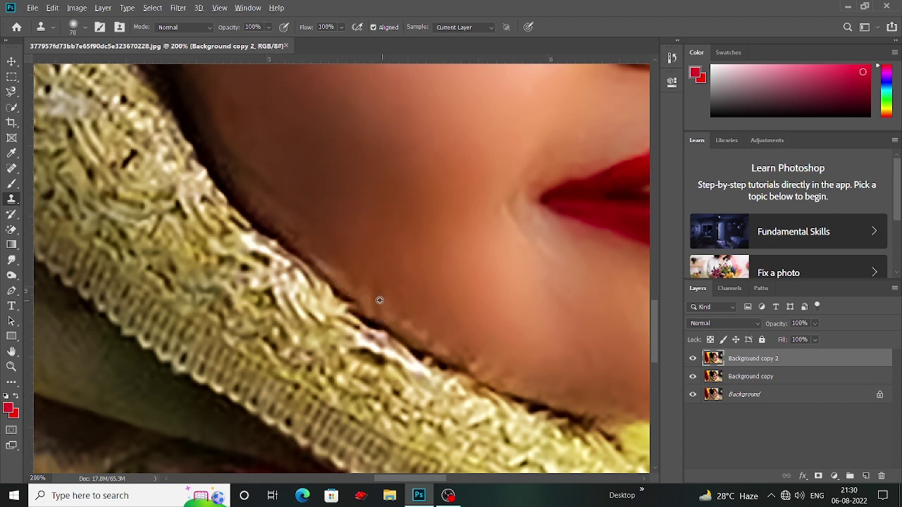
{"action": "left_click", "coordinate": [369, 279], "text": "alt"}
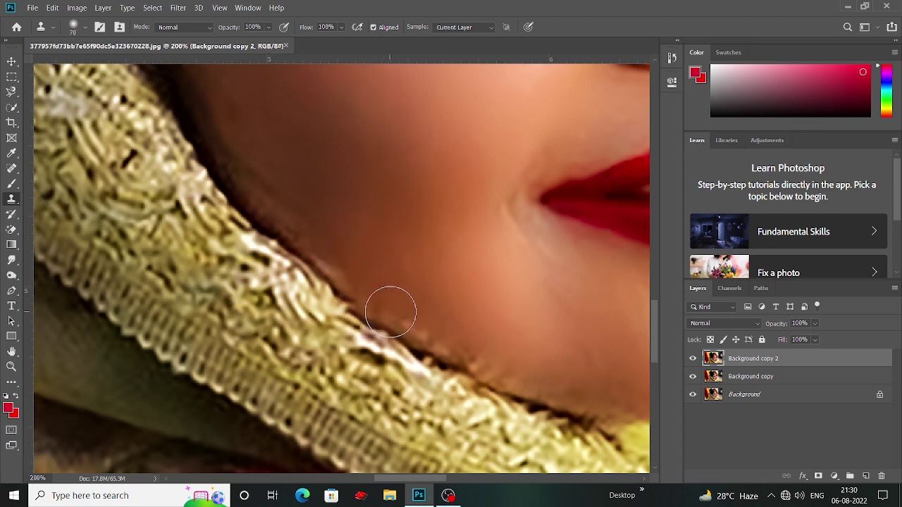
{"action": "left_click_drag", "start_coordinate": [390, 313], "coordinate": [412, 329]}
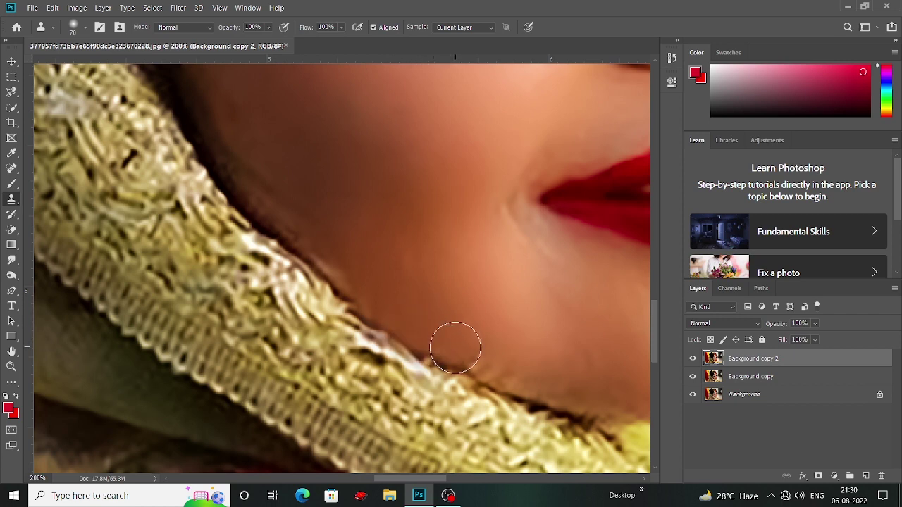
{"action": "mouse_move", "coordinate": [456, 348]}
{"action": "left_mouse_down"}
{"action": "mouse_move", "coordinate": [517, 376]}
{"action": "mouse_move", "coordinate": [421, 316]}
{"action": "left_mouse_up"}
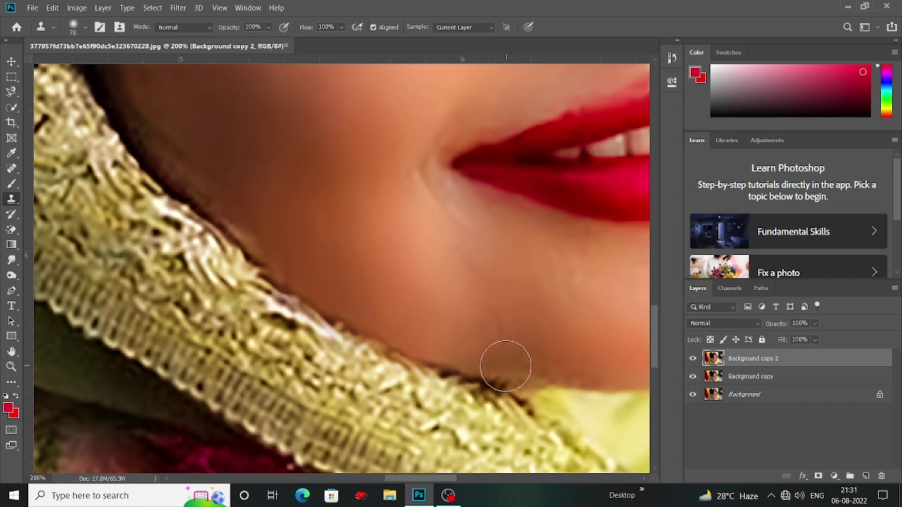
Resample nearby skin and clone darker skin over the light neckline streak
{"action": "left_click_drag", "start_coordinate": [374, 304], "coordinate": [461, 349]}
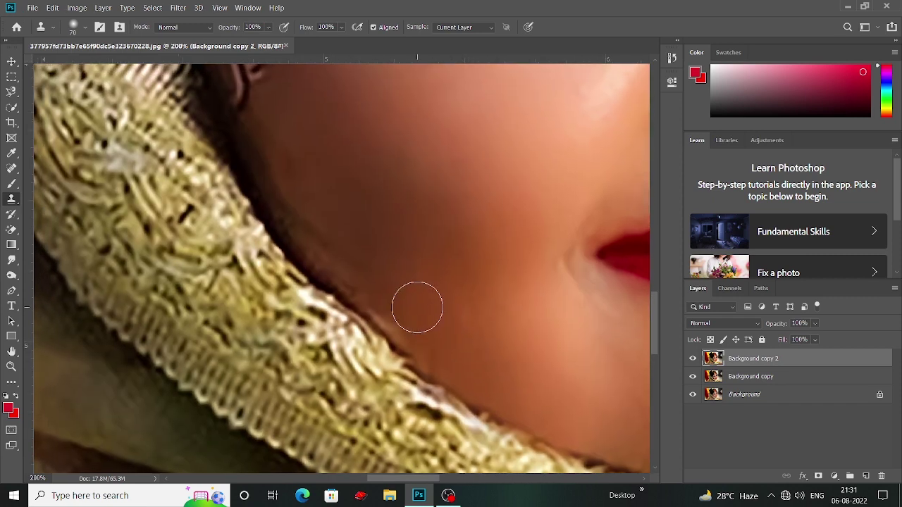
{"action": "left_click", "coordinate": [413, 303], "text": "alt"}
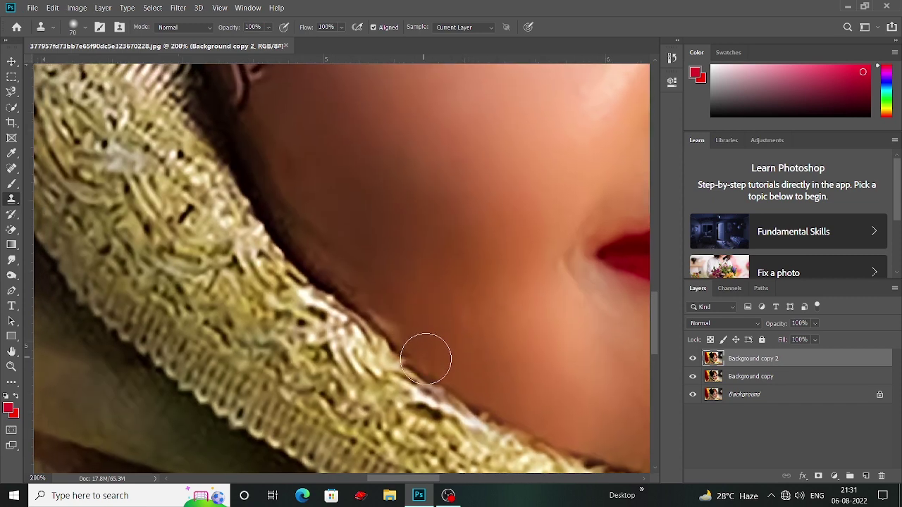
{"action": "left_click", "coordinate": [402, 298], "text": "alt"}
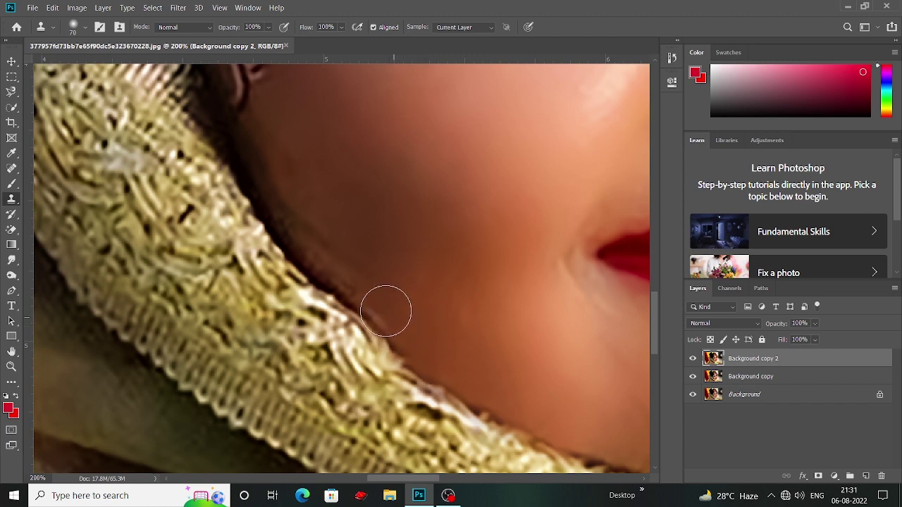
{"action": "mouse_move", "coordinate": [393, 321]}
{"action": "left_mouse_down"}
{"action": "mouse_move", "coordinate": [374, 284]}
{"action": "mouse_move", "coordinate": [323, 247]}
{"action": "left_mouse_up"}
{"action": "left_click", "coordinate": [358, 235], "text": "alt"}
{"action": "left_click", "coordinate": [336, 221], "text": "alt"}
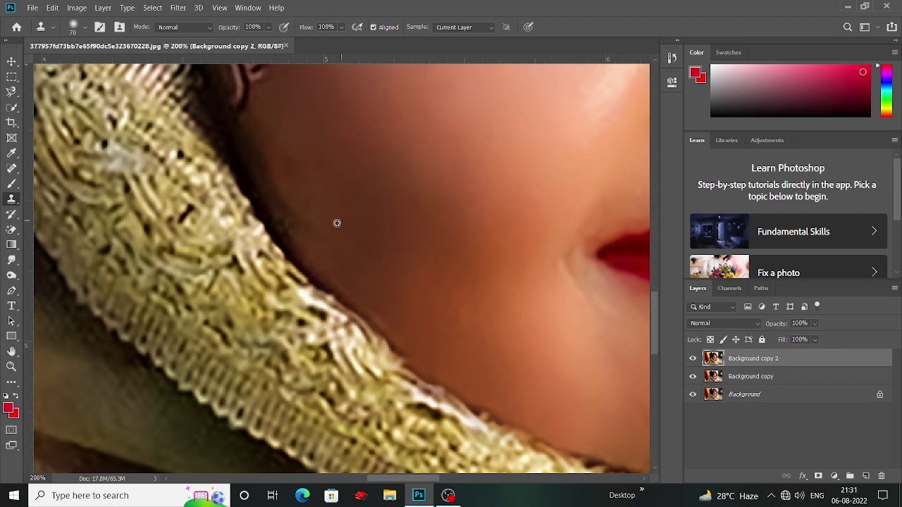
{"action": "scroll", "coordinate": [322, 232], "scroll_direction": "up", "scroll_amount": 2}
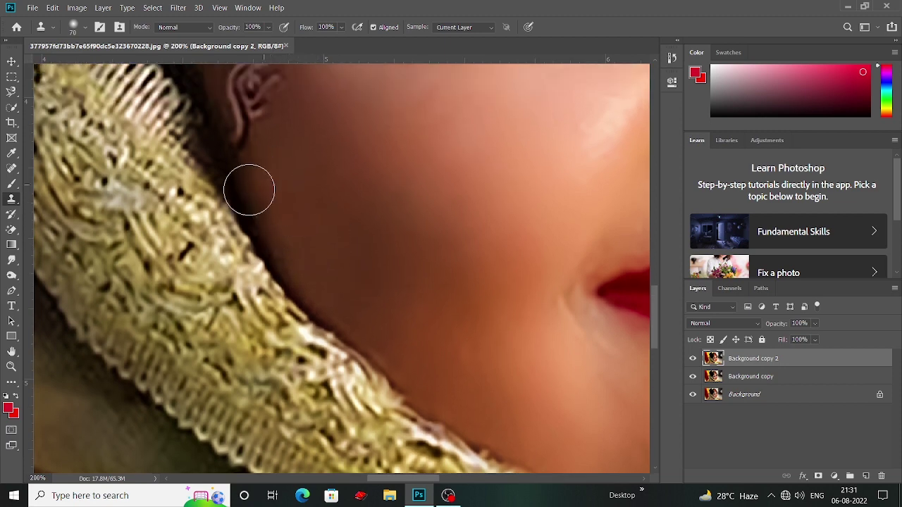
Clone over the neck edge from below the ear down to the lace scarf, then zoom out
{"action": "mouse_move", "coordinate": [247, 188]}
{"action": "left_mouse_down"}
{"action": "mouse_move", "coordinate": [262, 216]}
{"action": "mouse_move", "coordinate": [266, 185]}
{"action": "mouse_move", "coordinate": [267, 222]}
{"action": "left_mouse_up"}
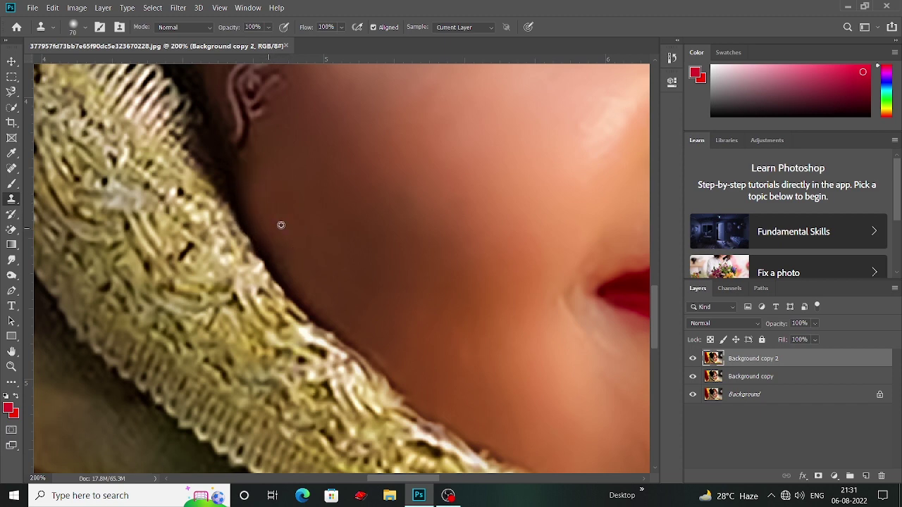
{"action": "left_click", "coordinate": [304, 267], "text": "alt"}
{"action": "left_click_drag", "start_coordinate": [317, 302], "coordinate": [401, 378]}
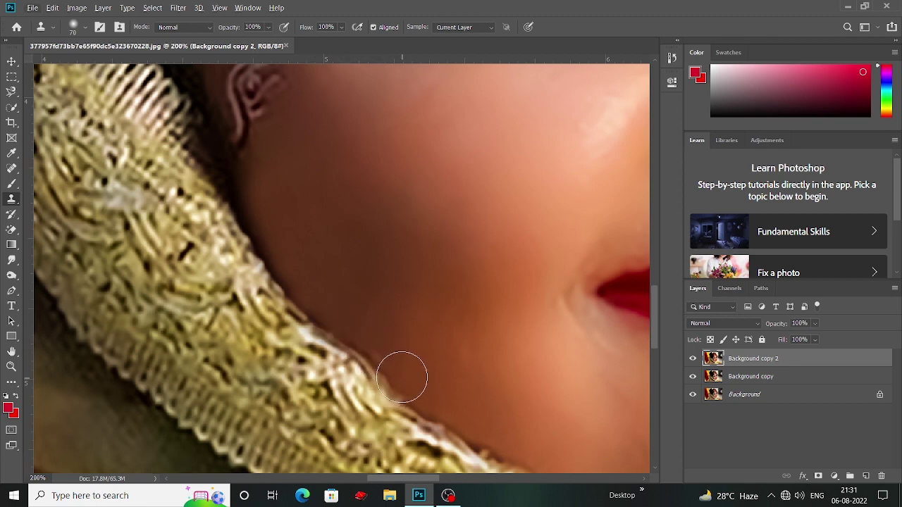
{"action": "left_click_drag", "start_coordinate": [401, 378], "coordinate": [382, 359]}
{"action": "key", "text": "ctrl+minus"}
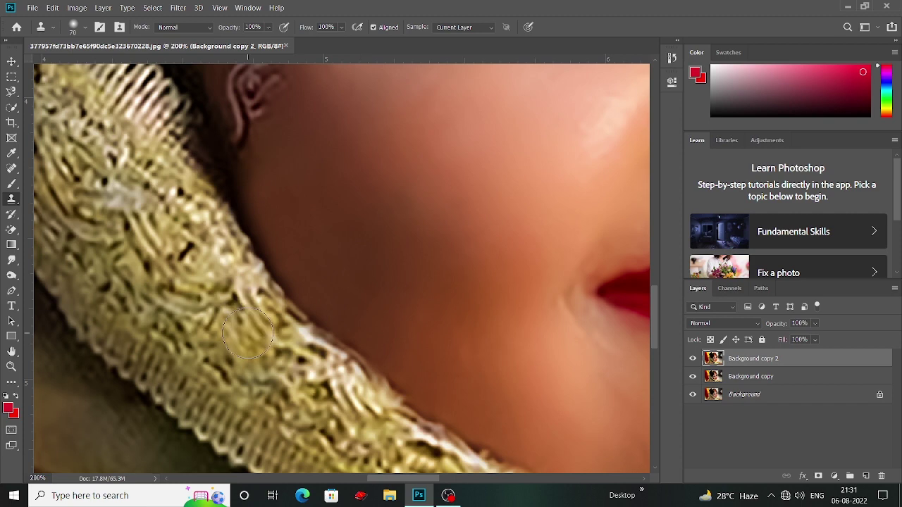
{"action": "key", "text": "ctrl+minus"}
{"action": "key", "text": "ctrl+minus"}
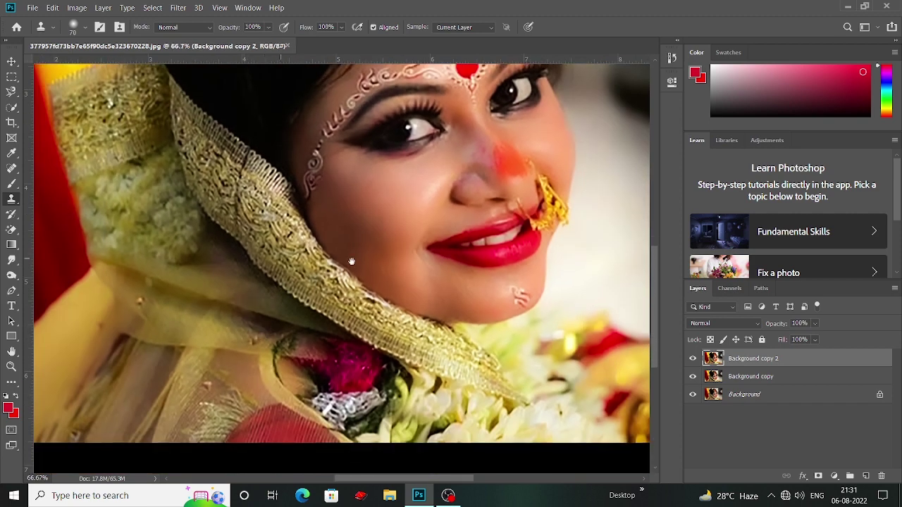
Zoom out and toggle Background copy 2 off and on to compare with the original
{"action": "scroll", "coordinate": [363, 257], "scroll_direction": "right", "scroll_amount": 1}
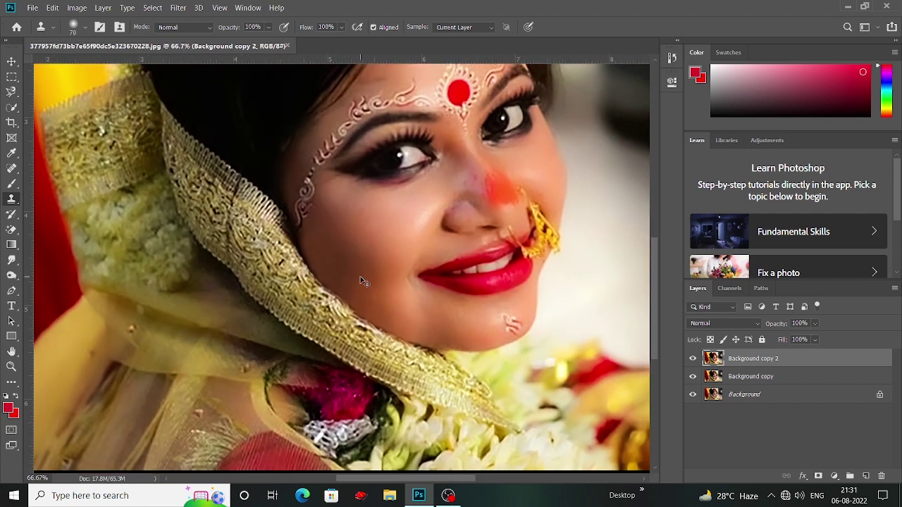
{"action": "key", "text": "ctrl+minus"}
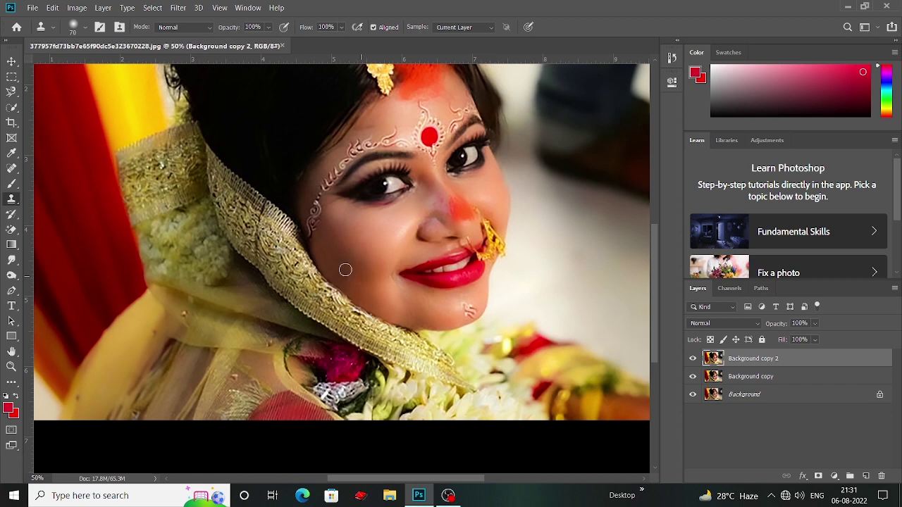
{"action": "left_click", "coordinate": [693, 358]}
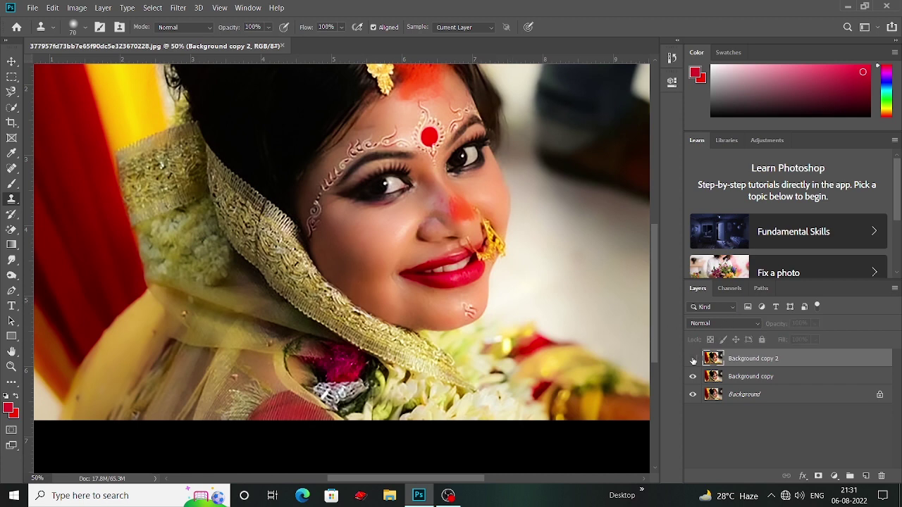
{"action": "left_click", "coordinate": [693, 359]}
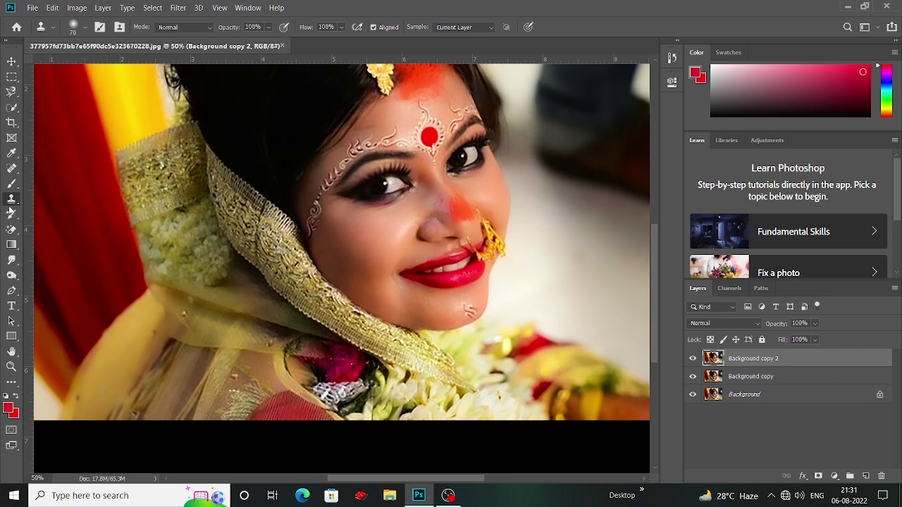
{"action": "right_click", "coordinate": [11, 261]}
Select the Smudge tool and enlarge its brush to 25
{"action": "left_click", "coordinate": [39, 283]}
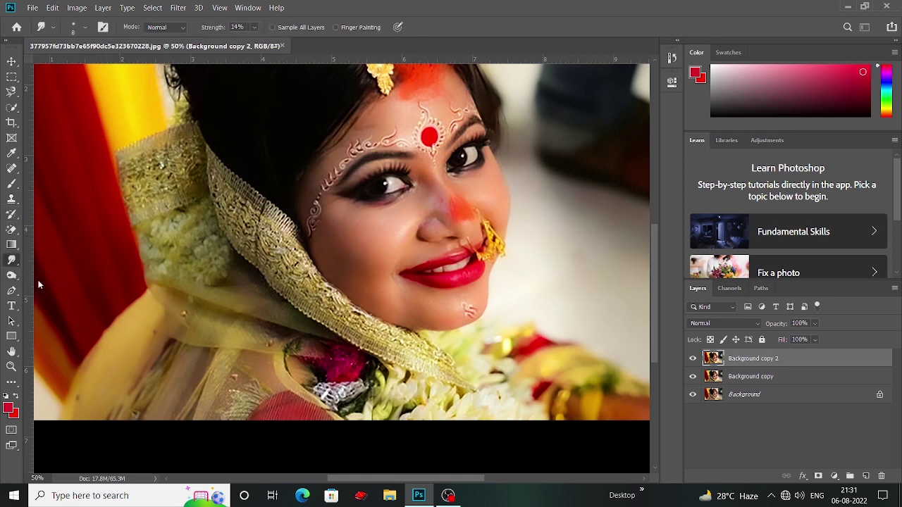
{"action": "scroll", "coordinate": [223, 302], "scroll_direction": "up", "scroll_amount": 2}
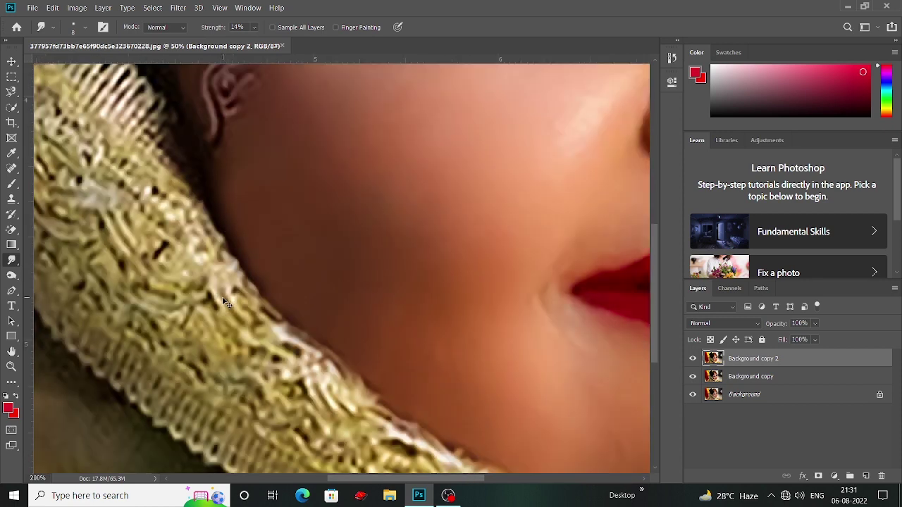
{"action": "scroll", "coordinate": [331, 329], "scroll_direction": "up", "scroll_amount": 1}
{"action": "scroll", "coordinate": [317, 310], "scroll_direction": "up", "scroll_amount": 1}
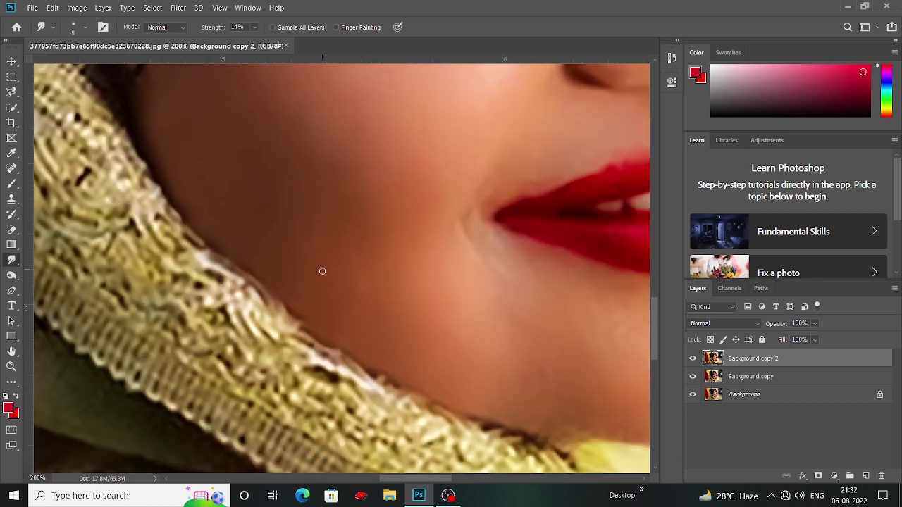
{"action": "key", "text": "bracketright"}
Smudge the jawline edge from the lips toward the ear into the gold lace
{"action": "mouse_move", "coordinate": [375, 351]}
{"action": "left_mouse_down"}
{"action": "mouse_move", "coordinate": [303, 339]}
{"action": "mouse_move", "coordinate": [290, 316]}
{"action": "left_mouse_up"}
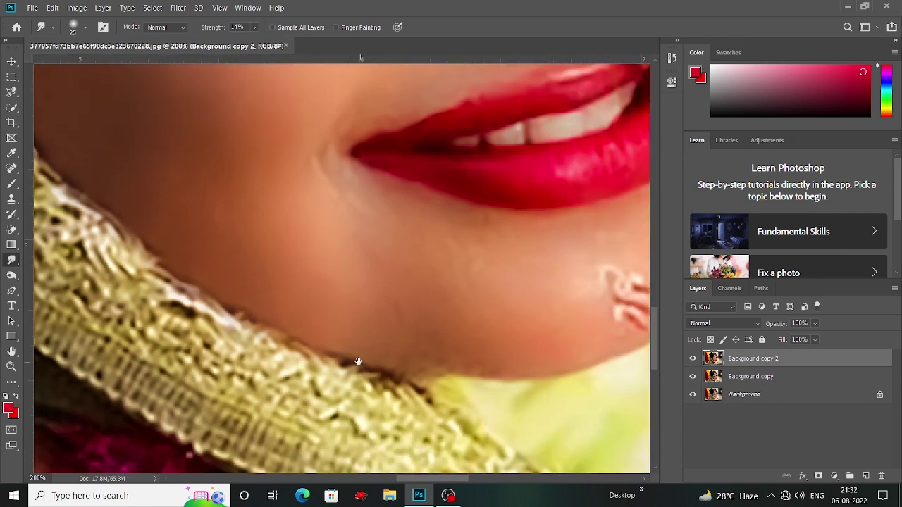
{"action": "mouse_move", "coordinate": [336, 338]}
{"action": "left_mouse_down"}
{"action": "mouse_move", "coordinate": [374, 341]}
{"action": "mouse_move", "coordinate": [338, 341]}
{"action": "mouse_move", "coordinate": [278, 308]}
{"action": "mouse_move", "coordinate": [313, 296]}
{"action": "left_mouse_up"}
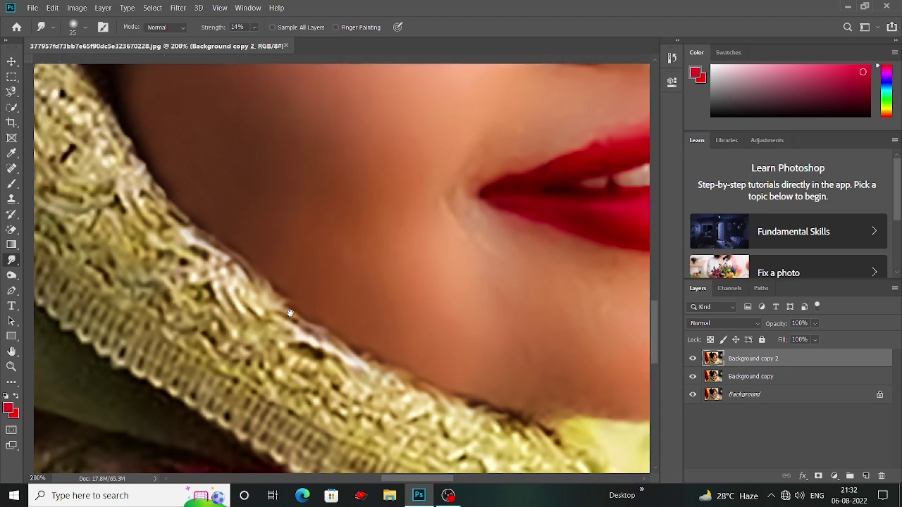
{"action": "left_click_drag", "start_coordinate": [267, 255], "coordinate": [314, 325]}
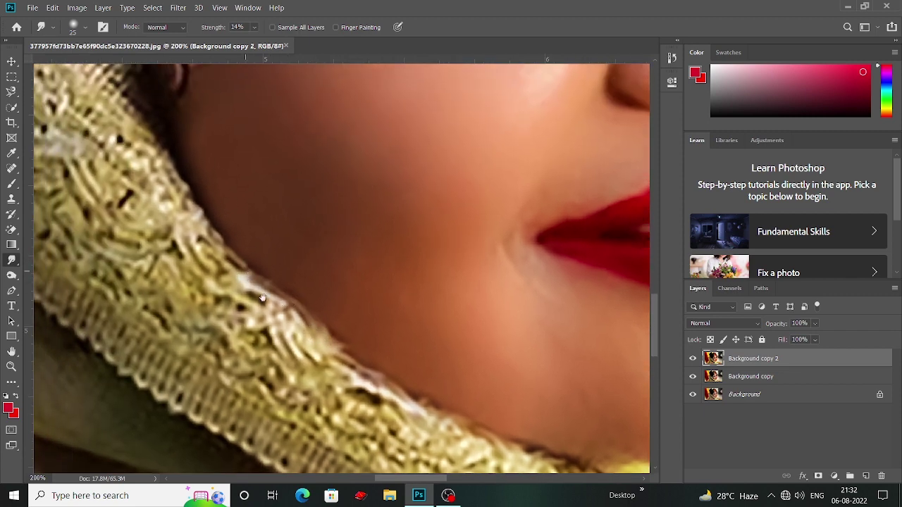
{"action": "left_click_drag", "start_coordinate": [246, 264], "coordinate": [280, 312]}
{"action": "left_click_drag", "start_coordinate": [258, 282], "coordinate": [260, 288]}
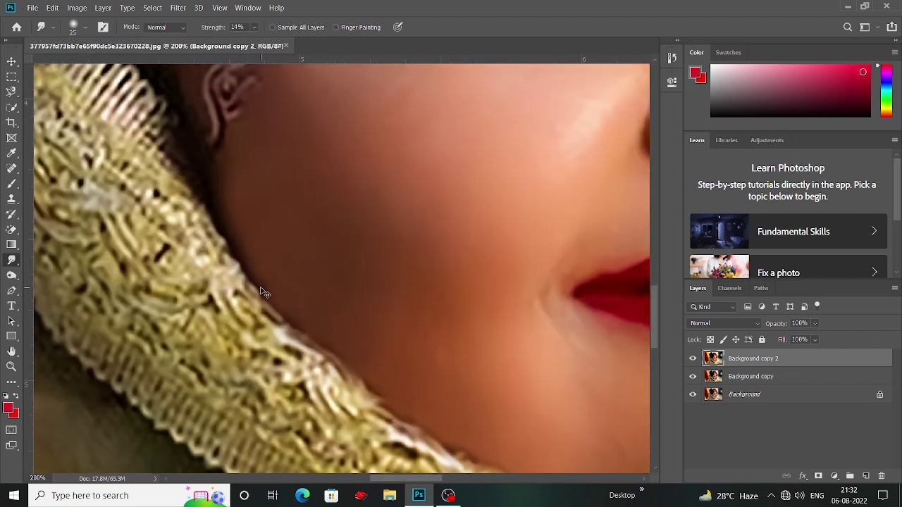
{"action": "scroll", "coordinate": [261, 291], "scroll_direction": "down", "scroll_amount": 2}
{"action": "scroll", "coordinate": [261, 289], "scroll_direction": "down", "scroll_amount": 1}
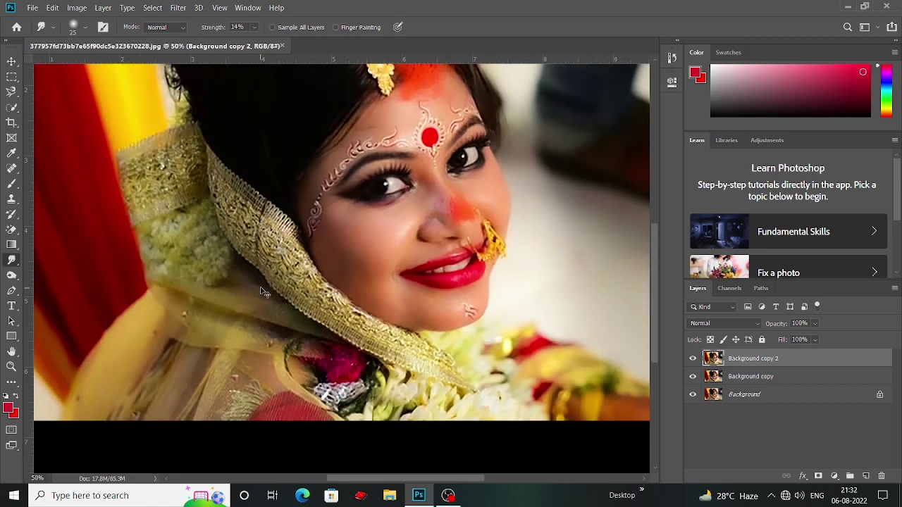
{"action": "scroll", "coordinate": [263, 292], "scroll_direction": "down", "scroll_amount": 1}
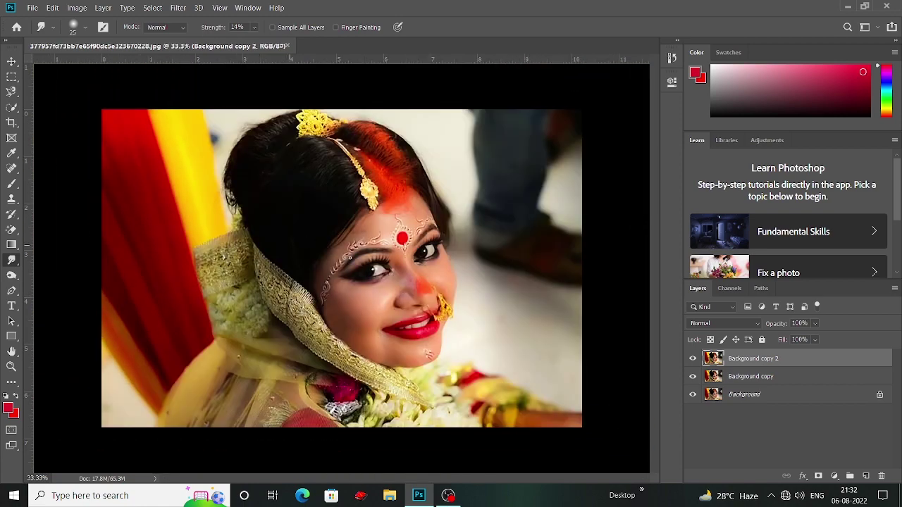
{"action": "key", "text": "ctrl+plus"}
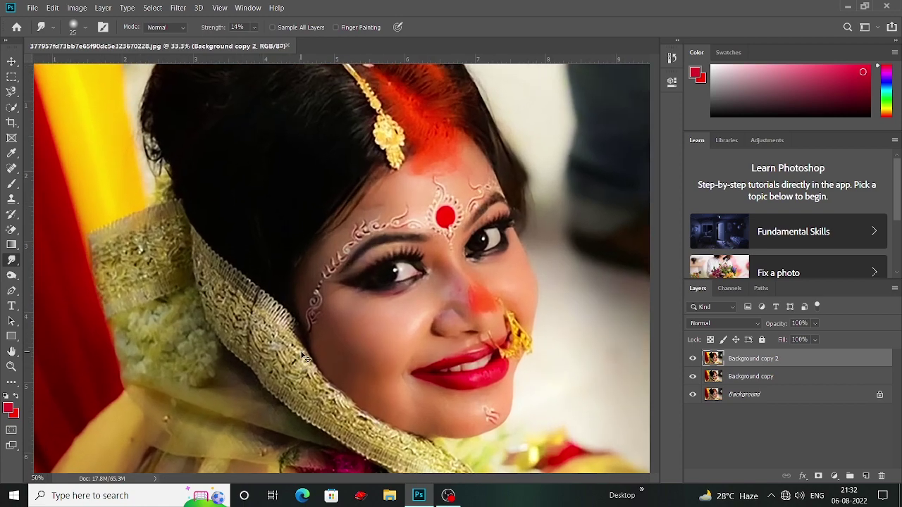
{"action": "key", "text": "ctrl+plus"}
{"action": "left_click", "coordinate": [19, 275]}
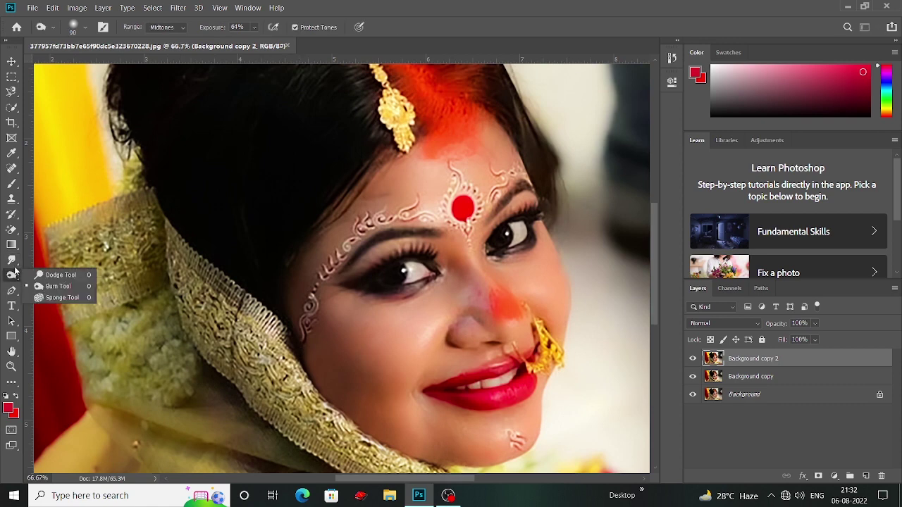
Burn the cheek below the left eye at 28% exposure with a 200 px brush
{"action": "left_click", "coordinate": [51, 275]}
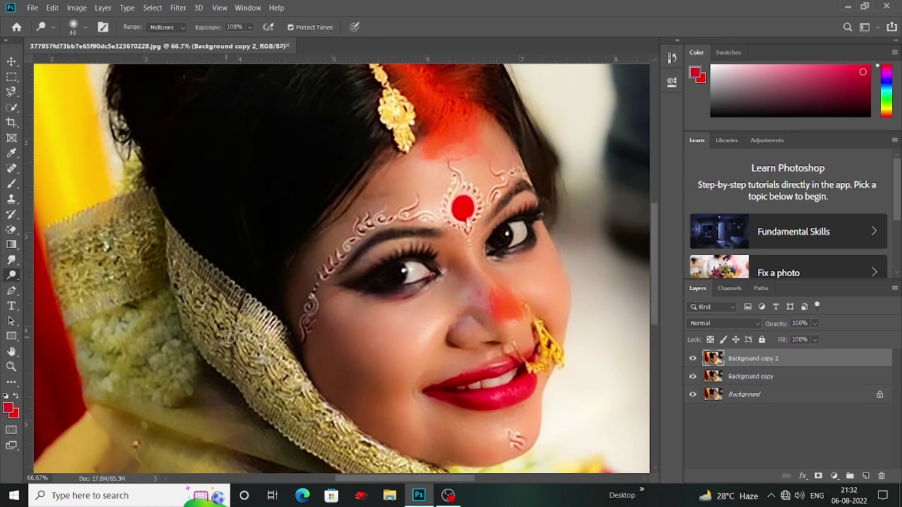
{"action": "left_click", "coordinate": [249, 30]}
{"action": "key", "text": "bracketright"}
{"action": "key", "text": "bracketright"}
{"action": "key", "text": "bracketright"}
{"action": "key", "text": "bracketright"}
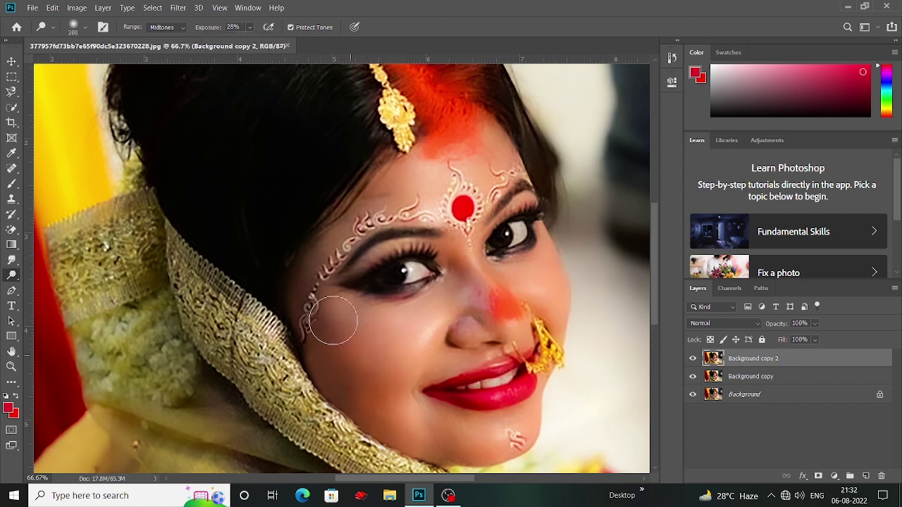
{"action": "scroll", "coordinate": [356, 338], "scroll_direction": "down", "scroll_amount": 1}
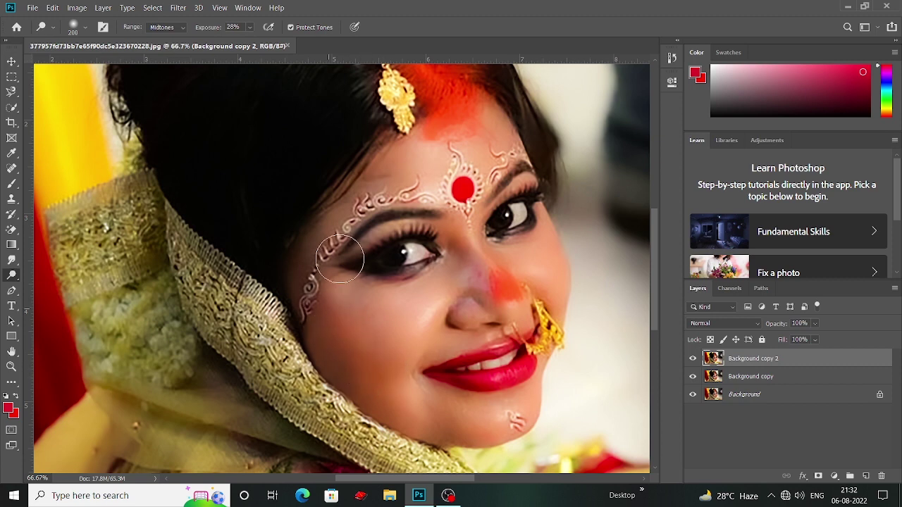
{"action": "left_click_drag", "start_coordinate": [390, 345], "coordinate": [351, 344]}
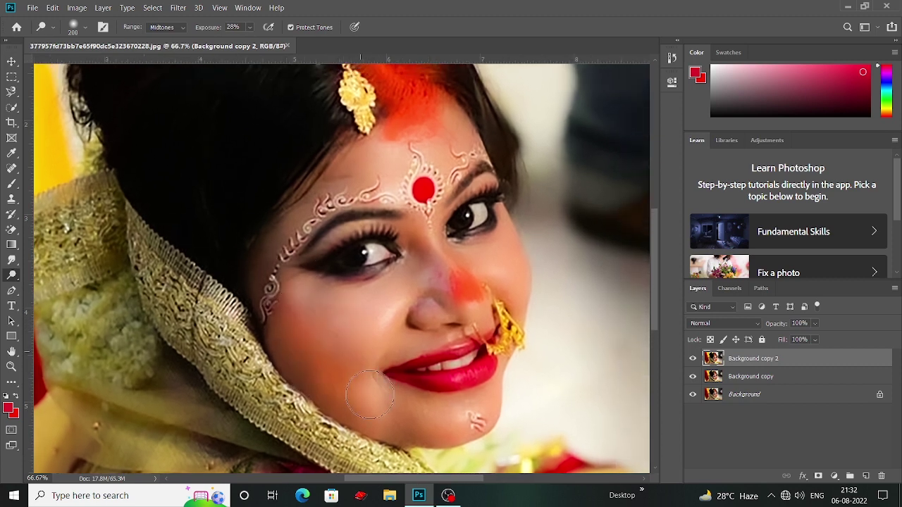
{"action": "left_click_drag", "start_coordinate": [345, 335], "coordinate": [323, 392]}
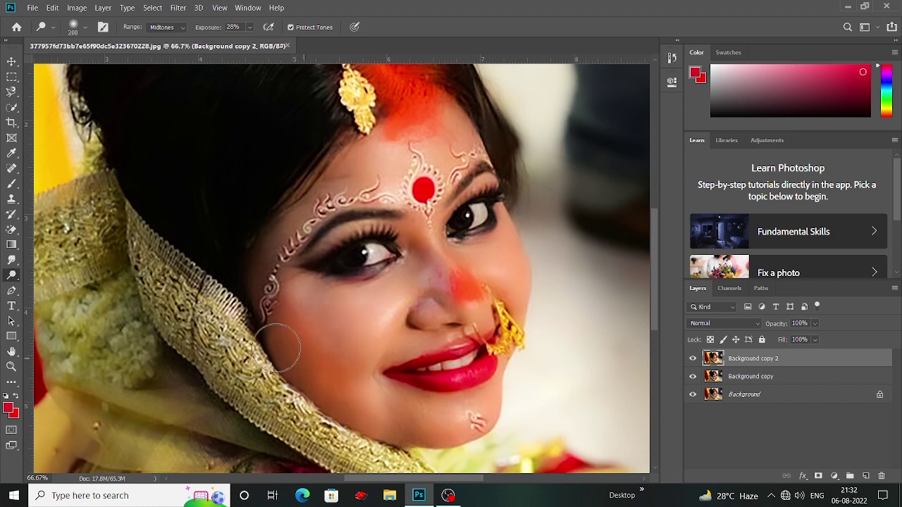
{"action": "left_click_drag", "start_coordinate": [336, 335], "coordinate": [343, 353]}
{"action": "key", "text": "ctrl+minus"}
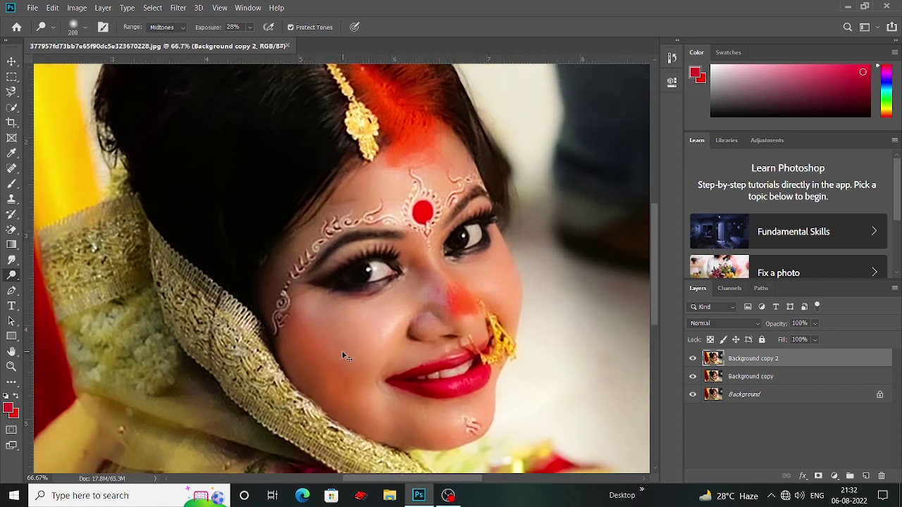
{"action": "key", "text": "ctrl+minus"}
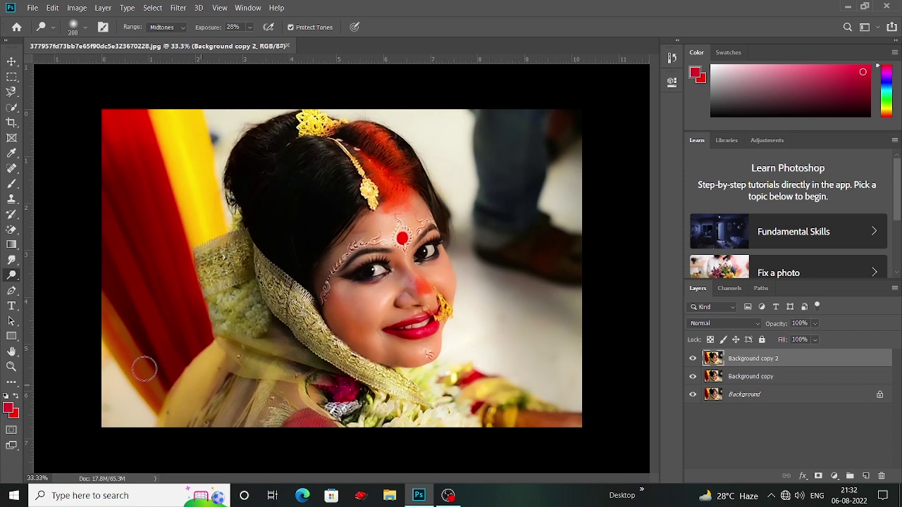
{"action": "left_click", "coordinate": [11, 62]}
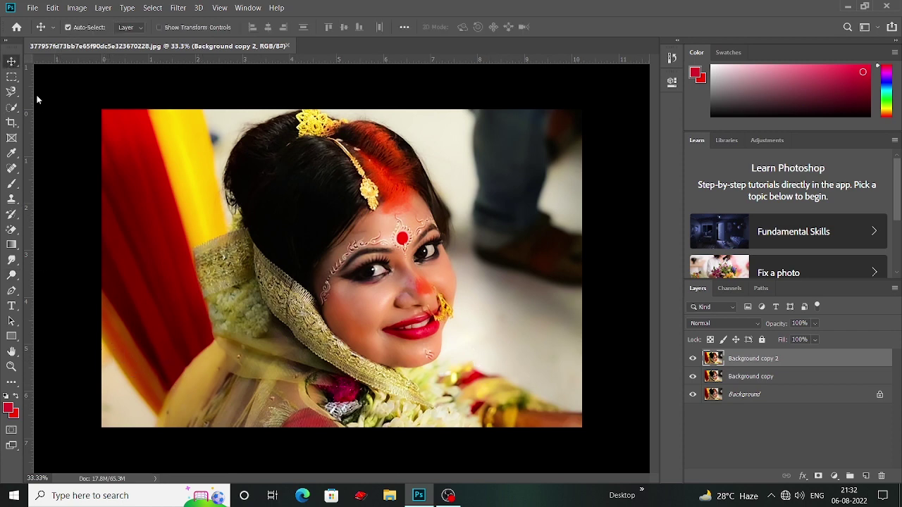
{"action": "left_click", "coordinate": [78, 243]}
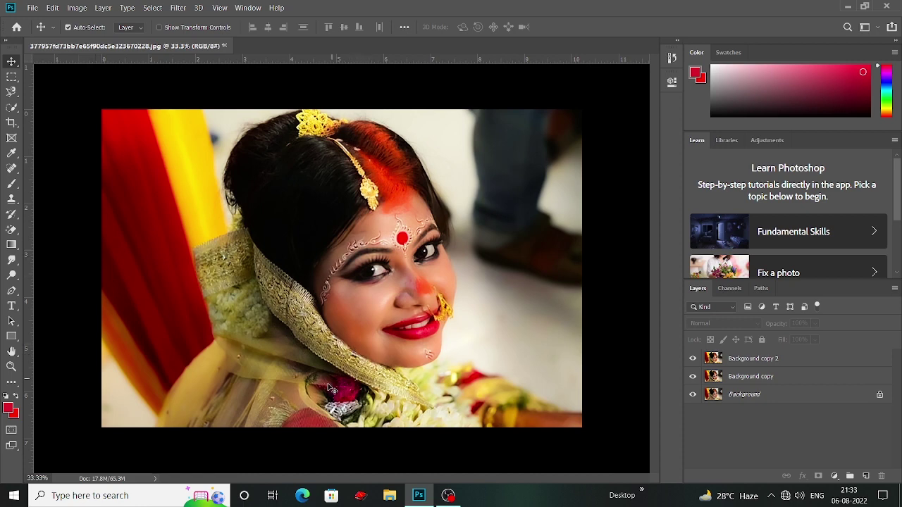